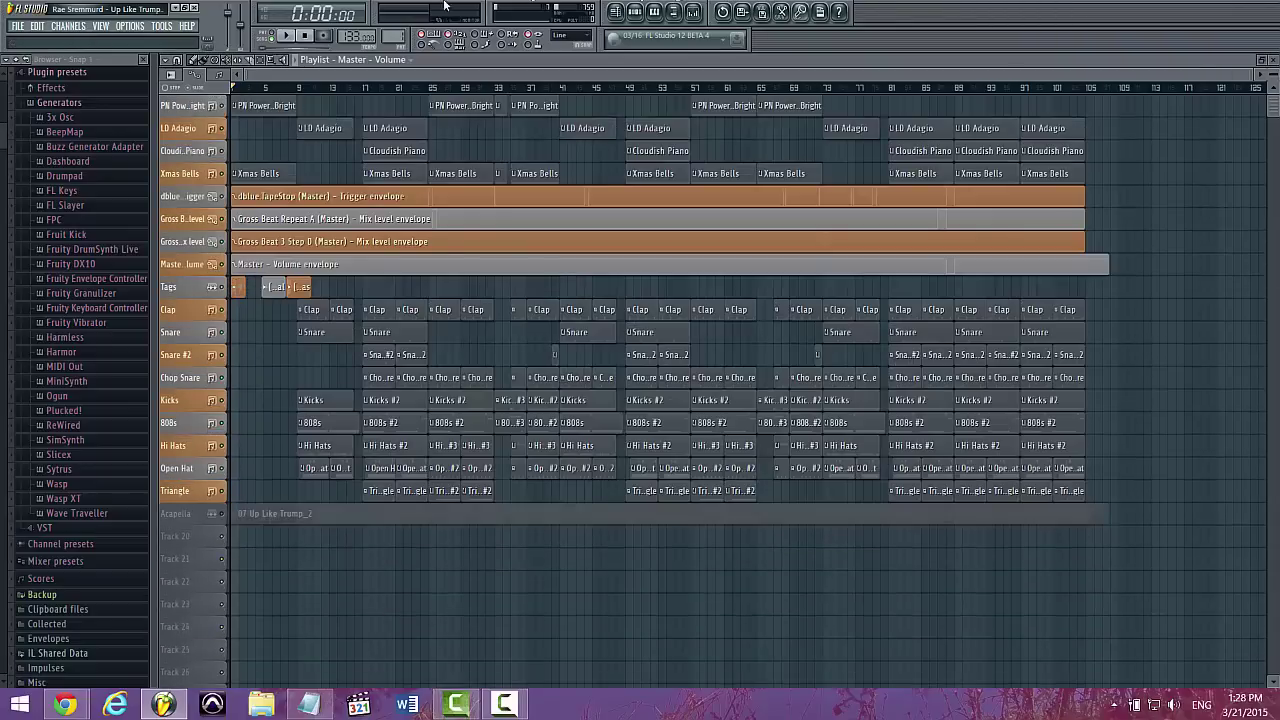
Play the full arrangement while alternately unmuting and muting the Acapella track, leave the track unmuted and stop playback
click(287, 36)
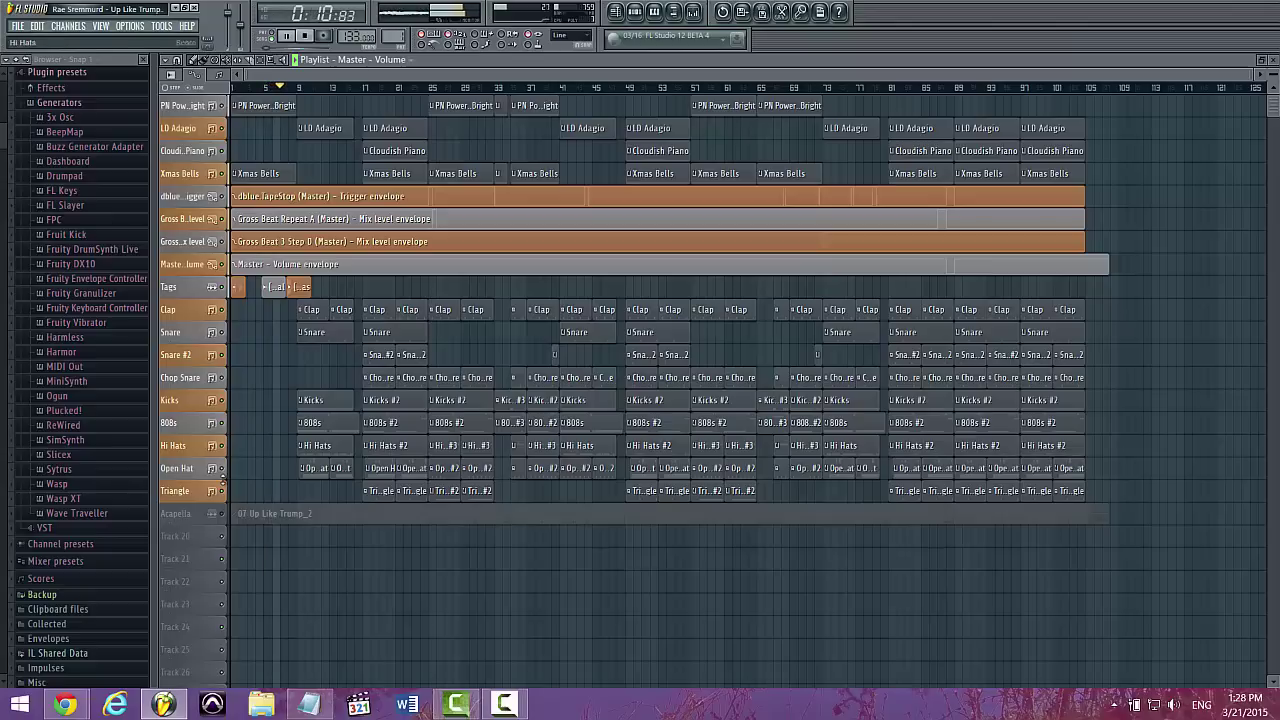
click(222, 513)
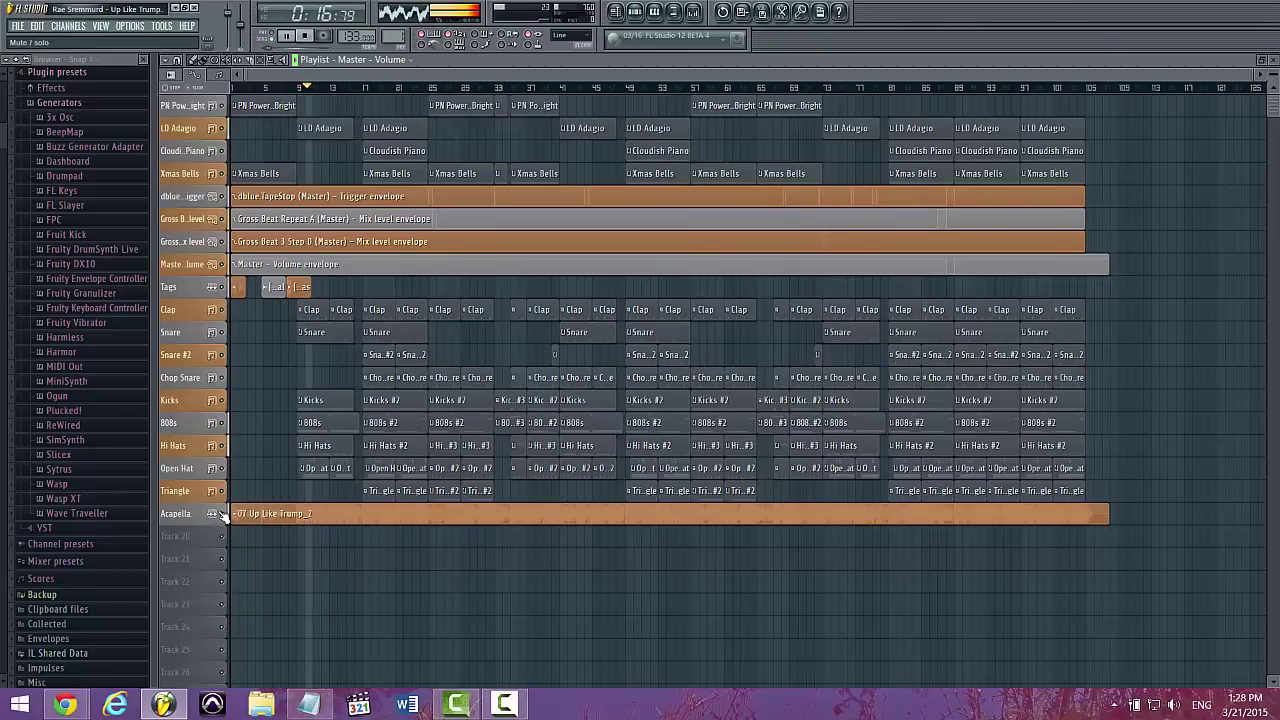
click(222, 514)
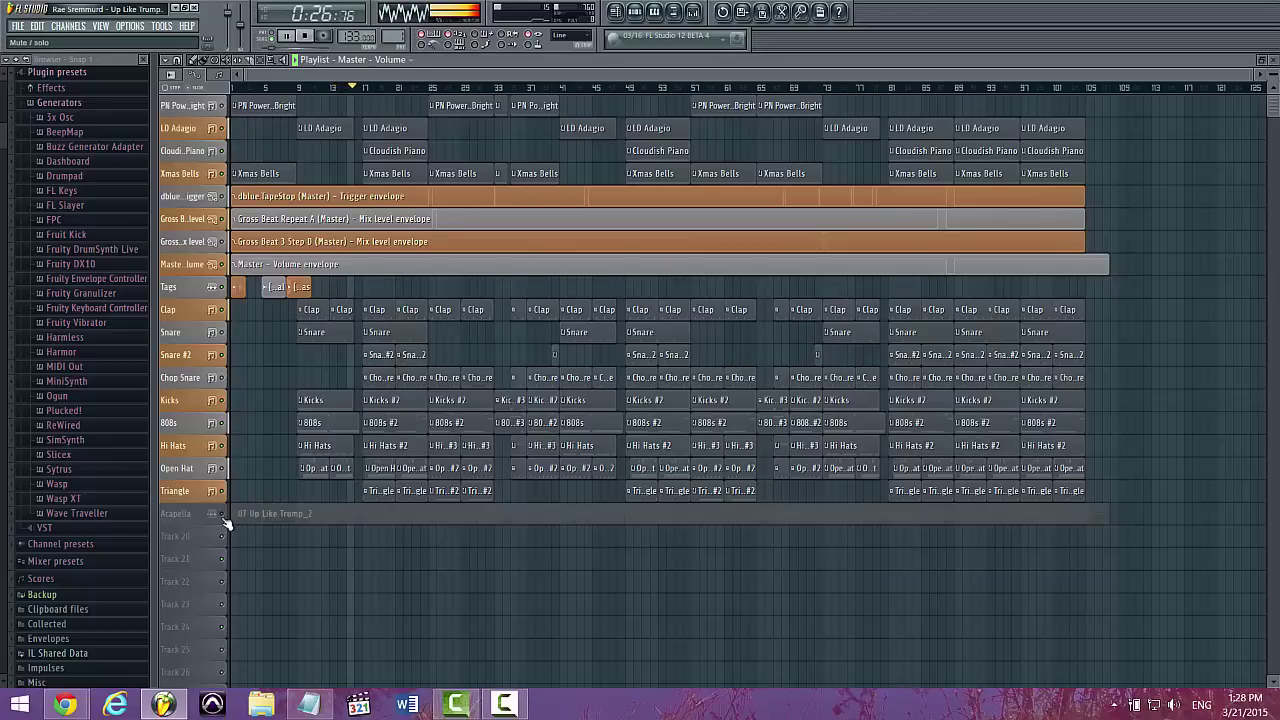
click(222, 516)
click(222, 516)
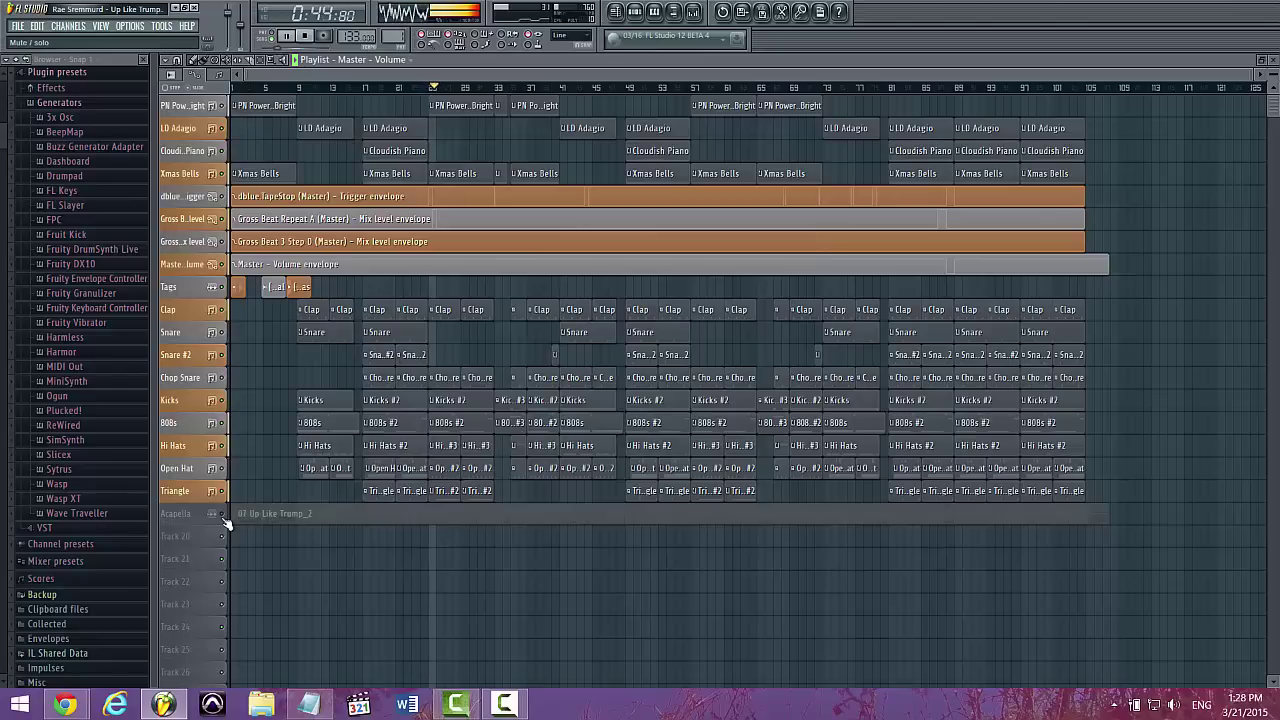
click(224, 517)
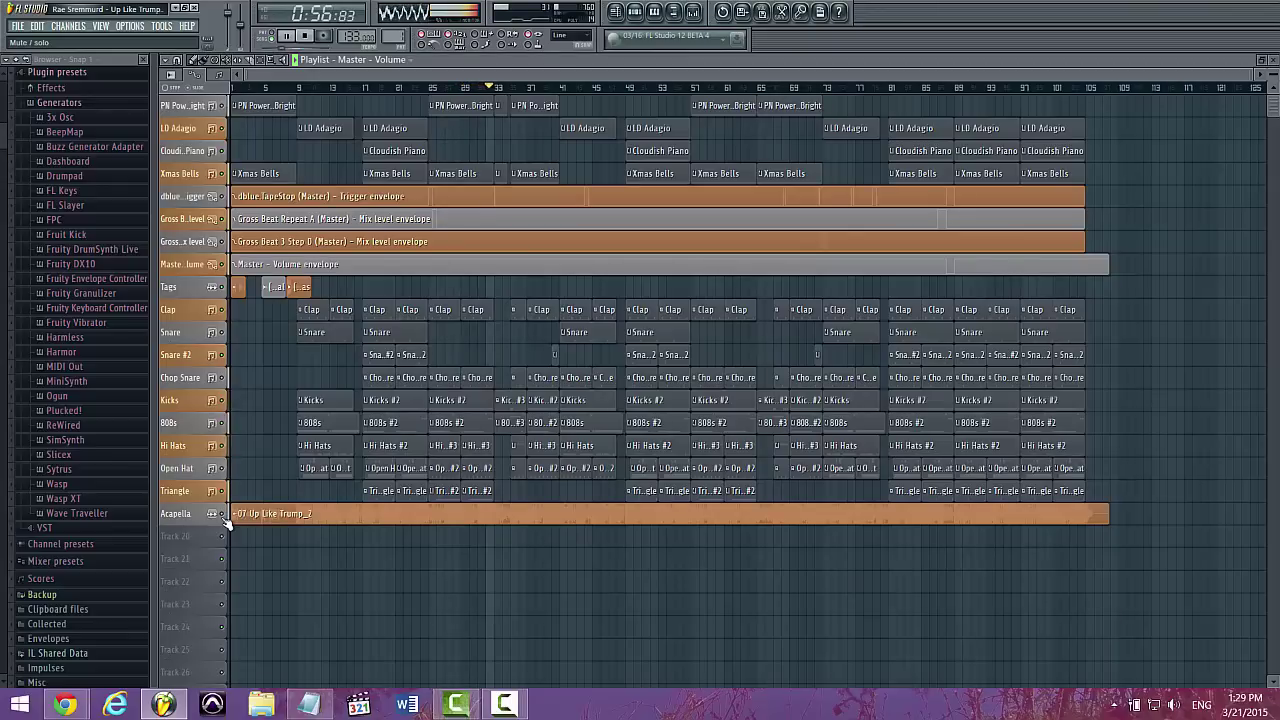
click(225, 519)
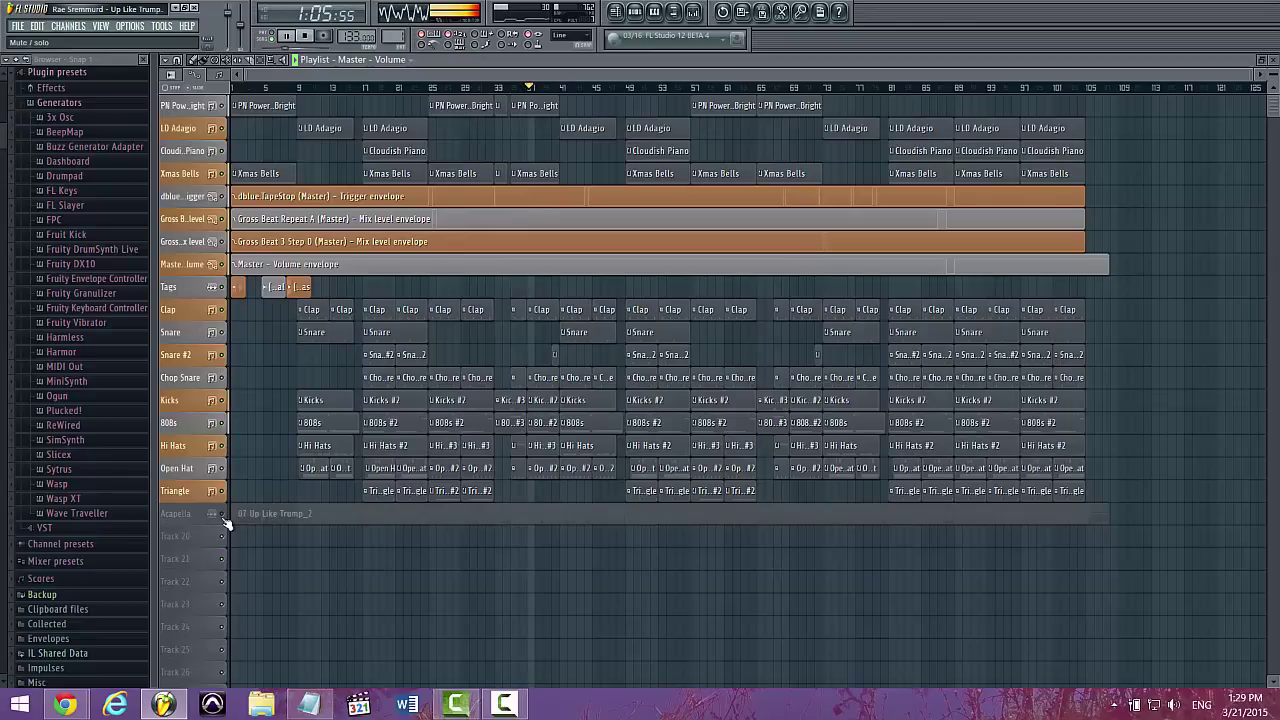
click(223, 515)
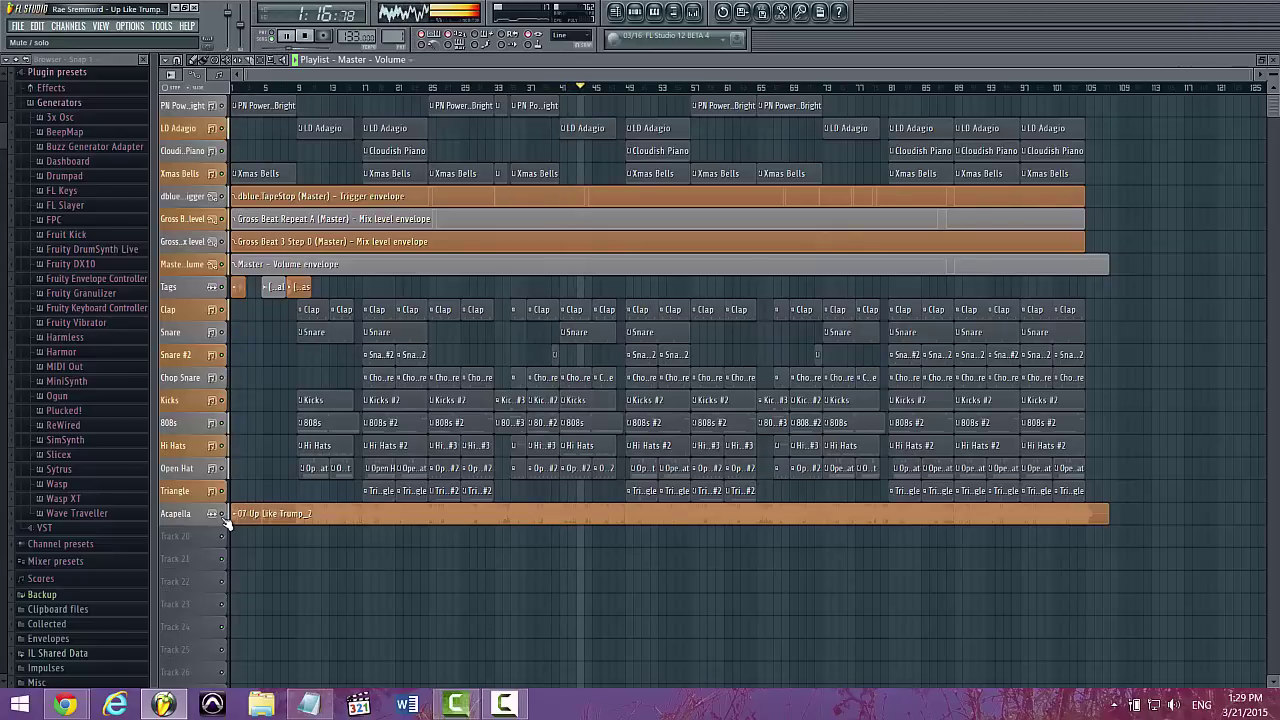
click(223, 516)
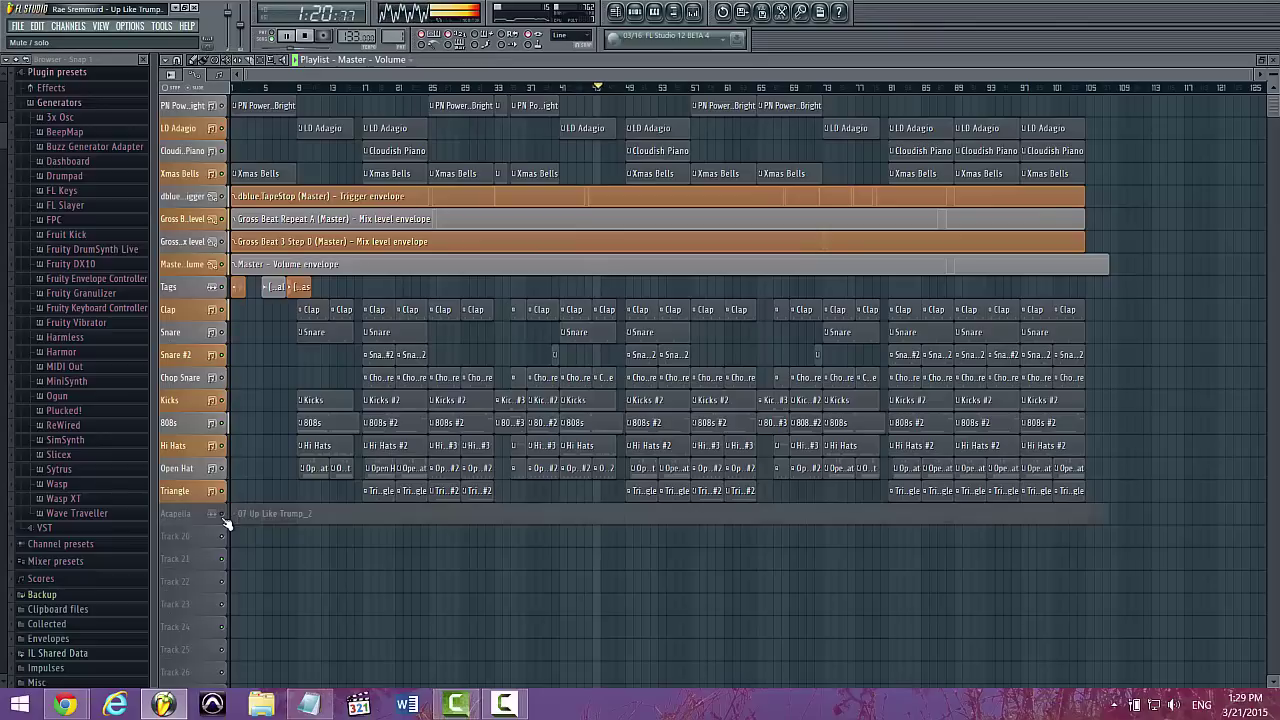
click(223, 516)
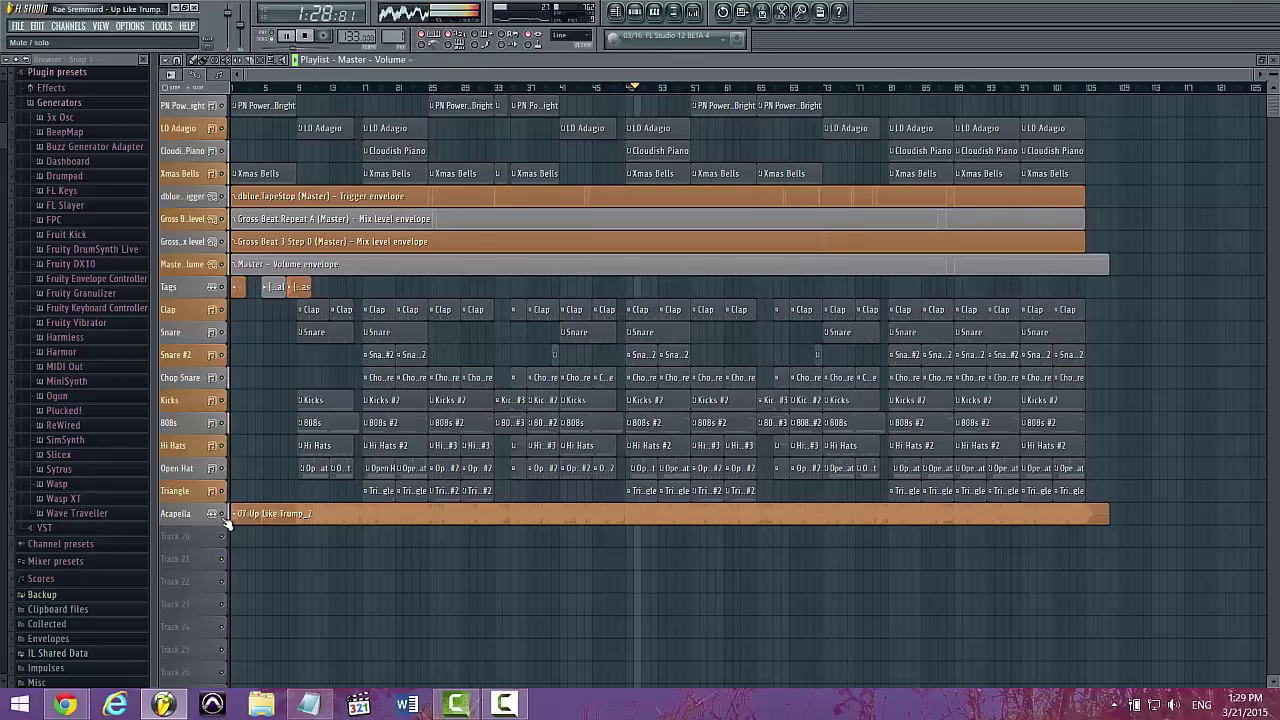
click(223, 515)
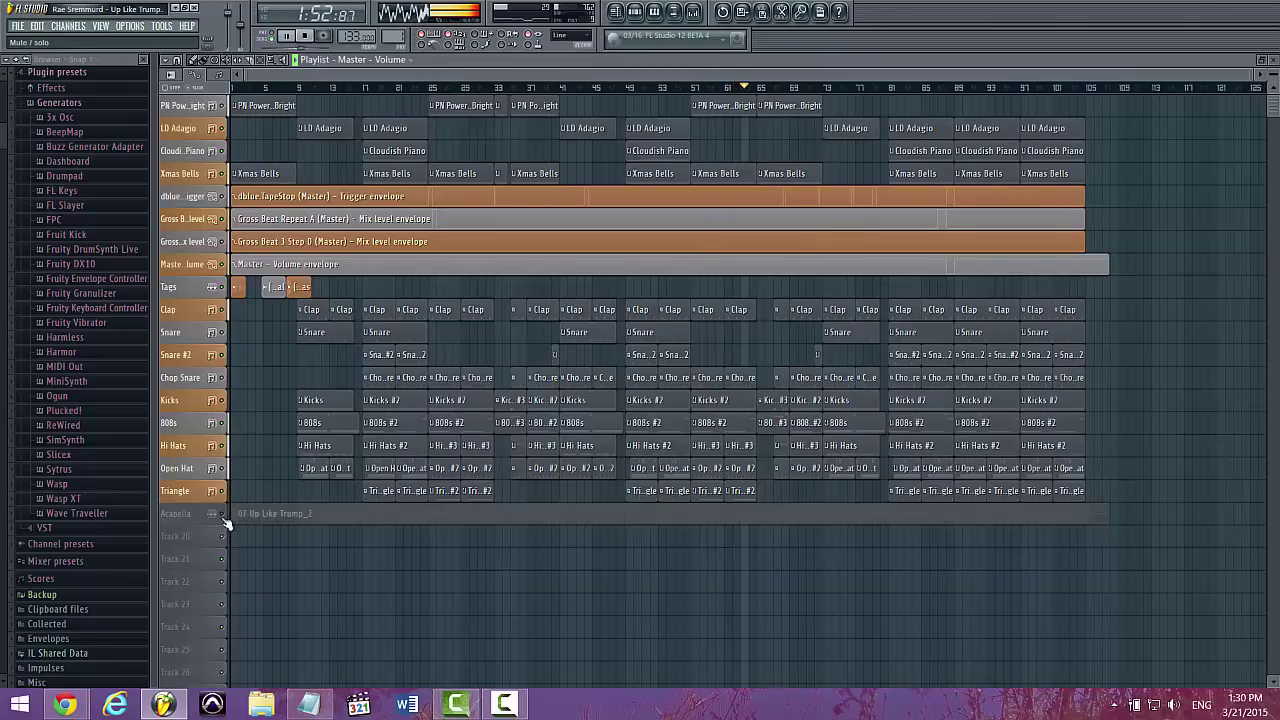
click(224, 518)
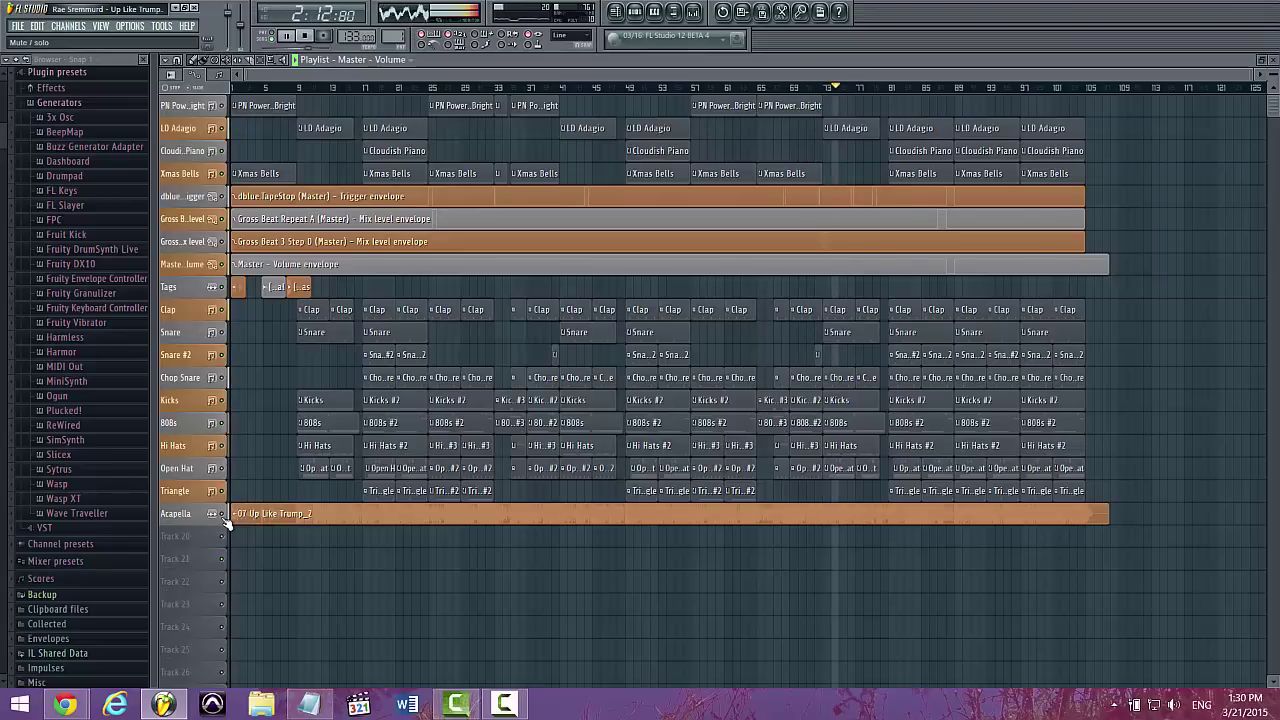
click(224, 519)
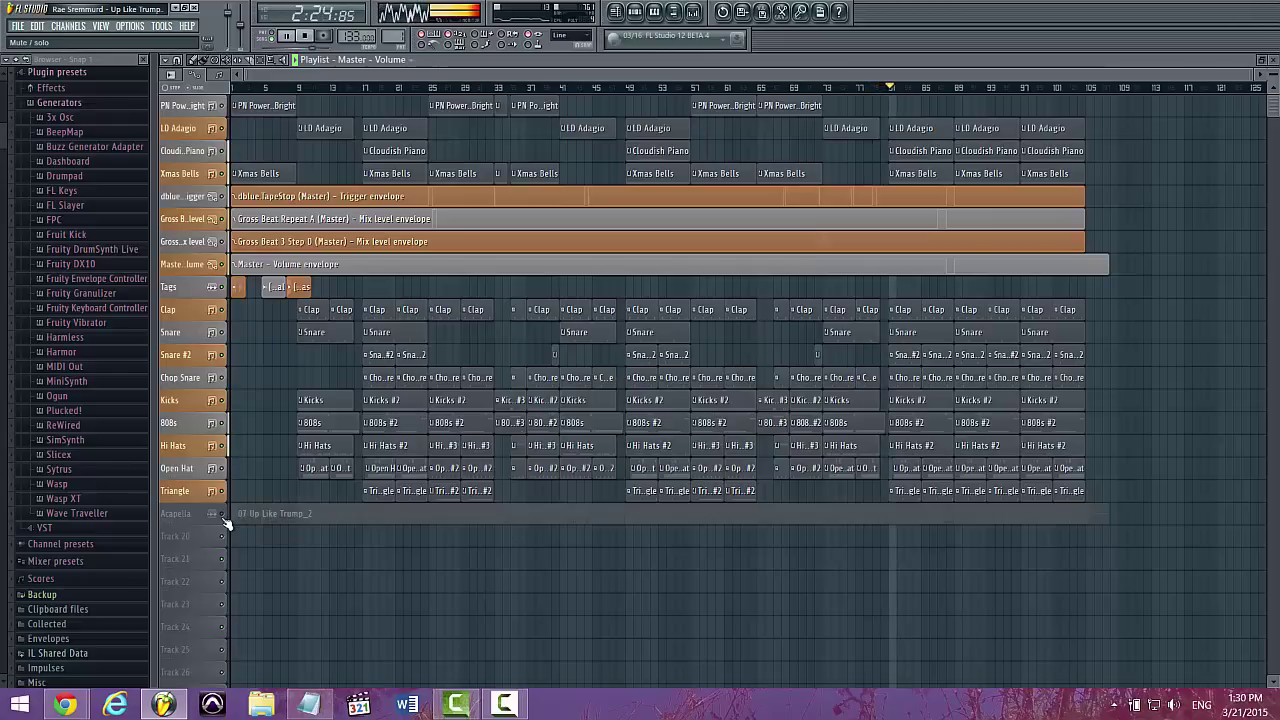
click(223, 515)
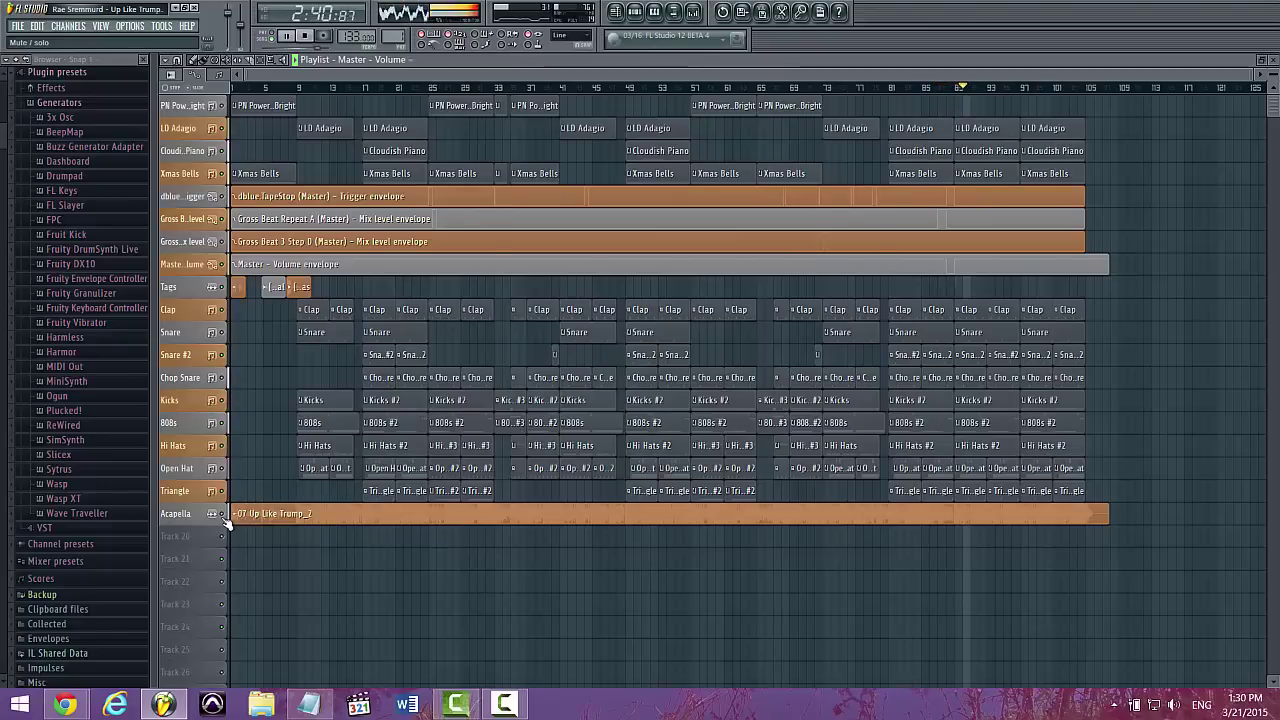
click(224, 517)
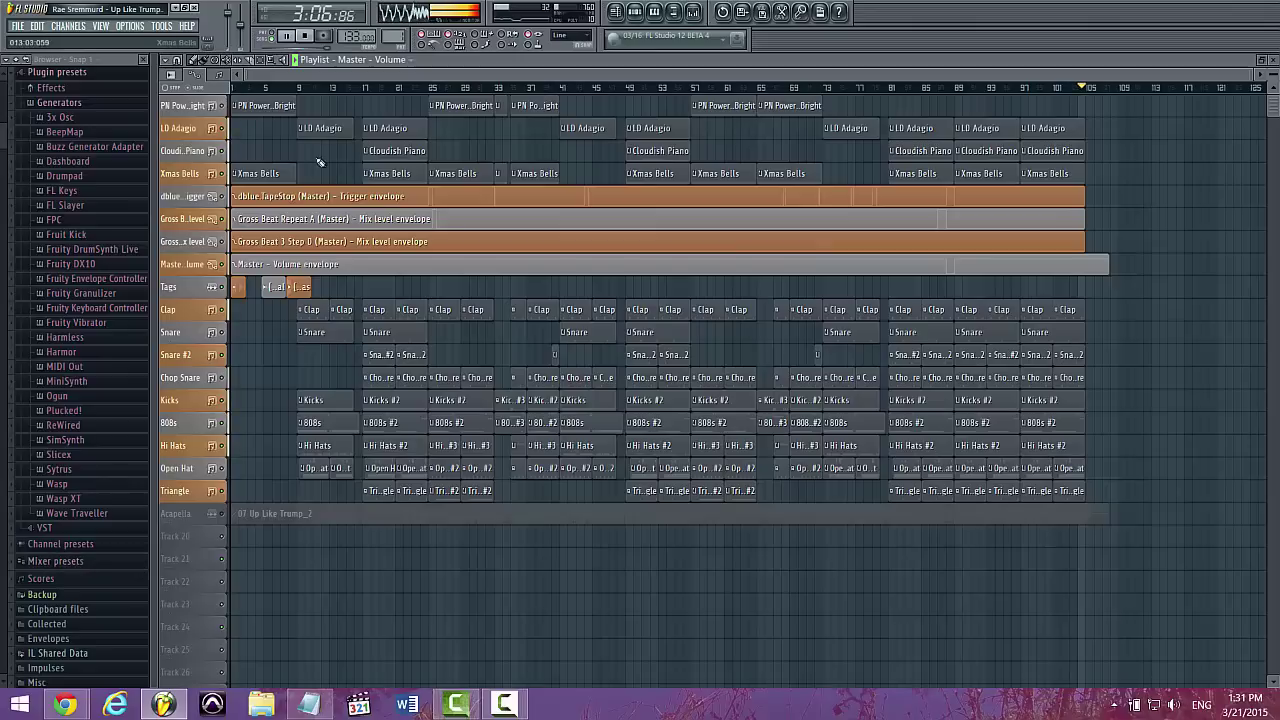
click(222, 513)
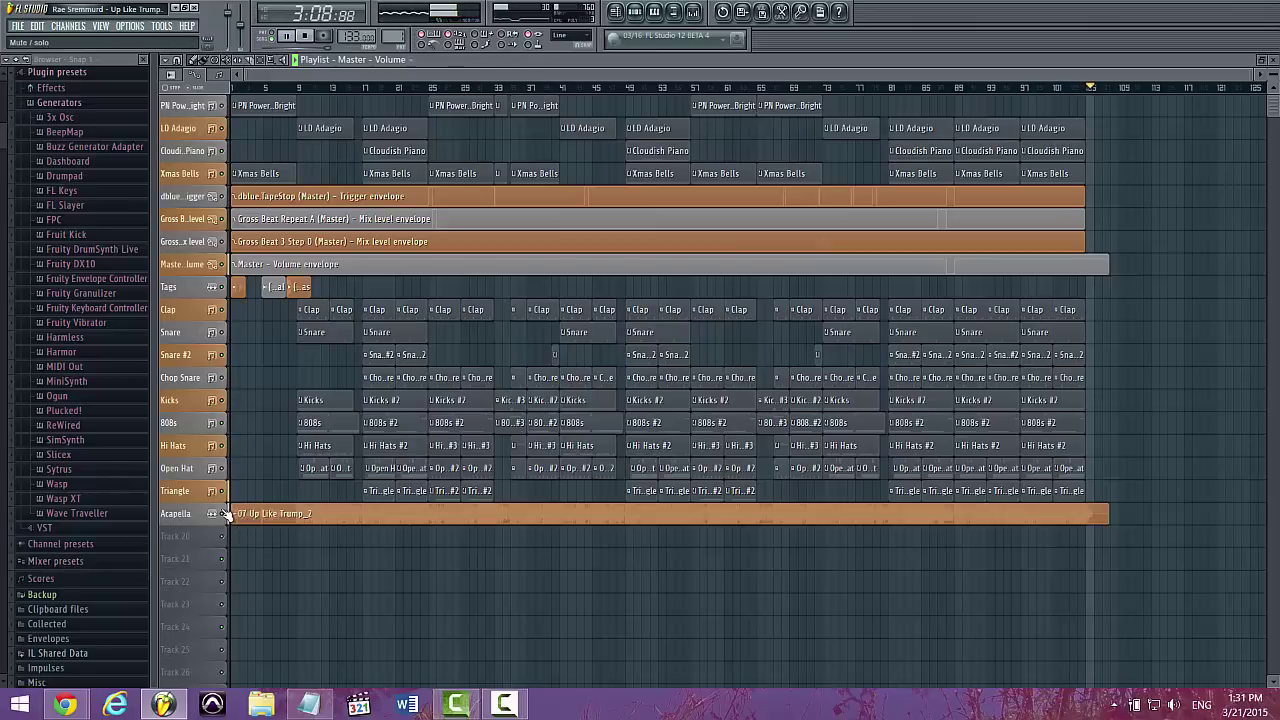
key(space)
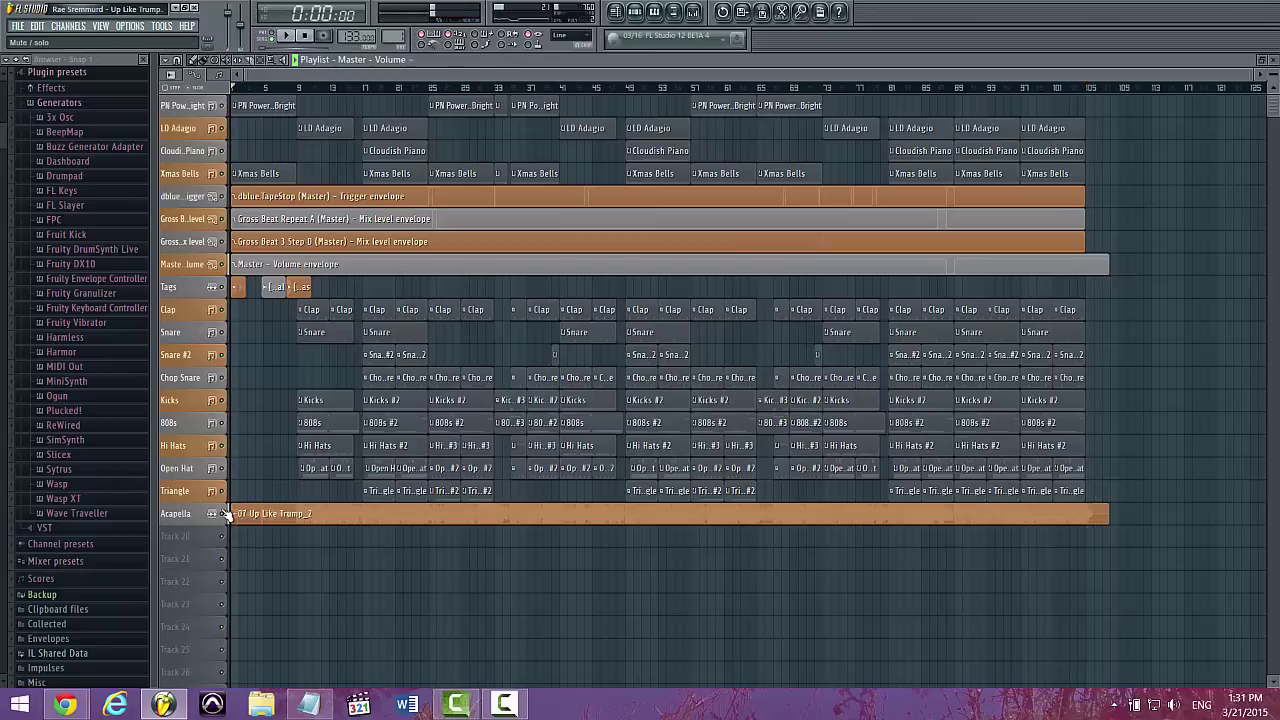
Play the PN Powerful and Bright pattern and review all of its notes in the piano roll
key(F5)
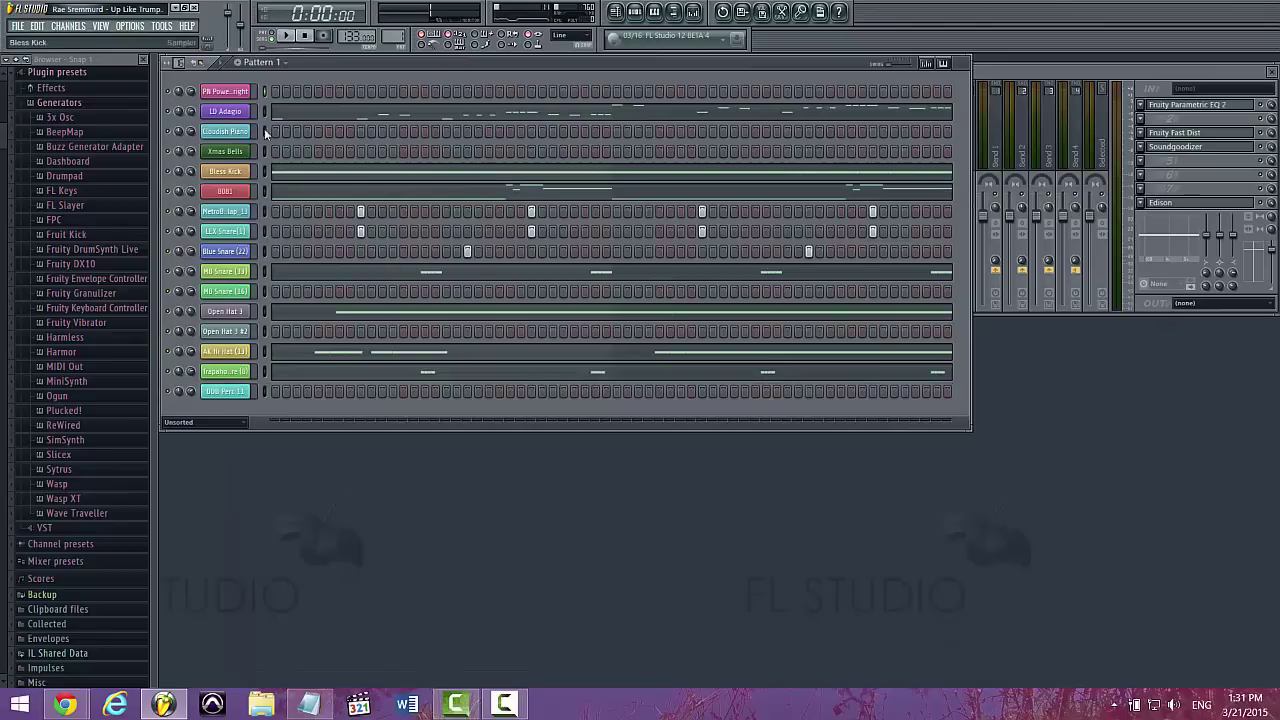
click(278, 64)
click(285, 94)
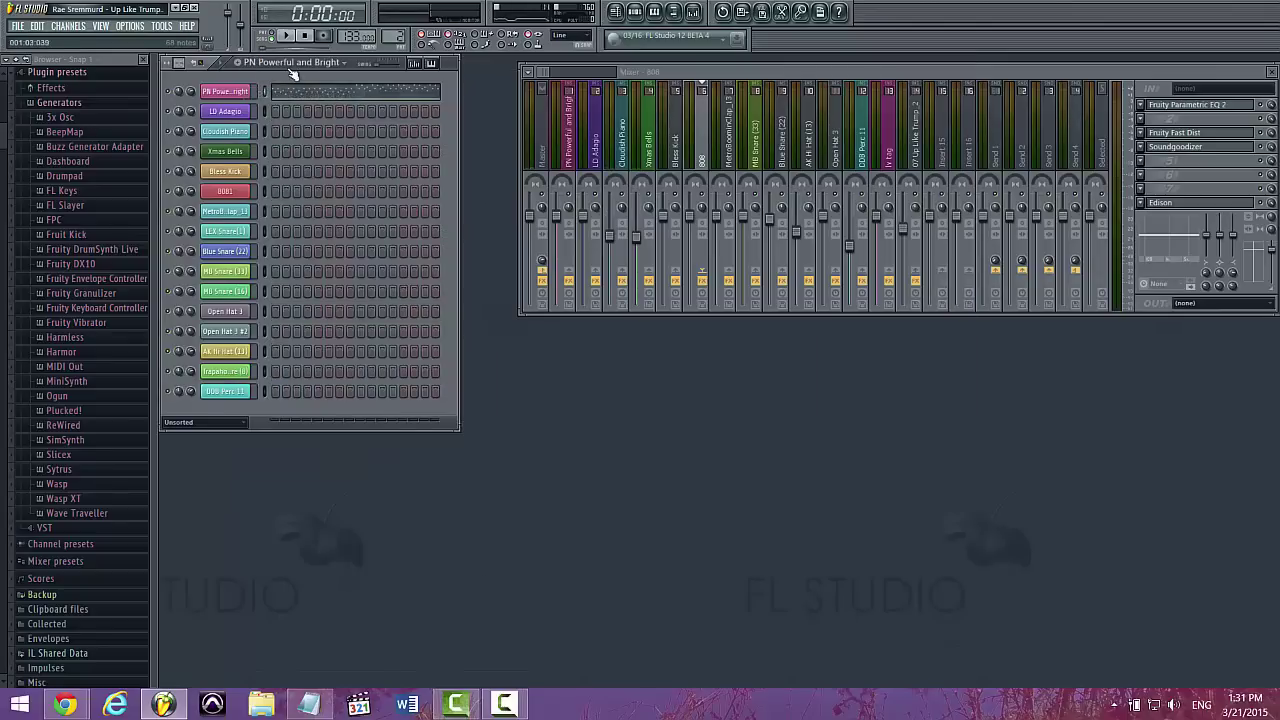
click(293, 90)
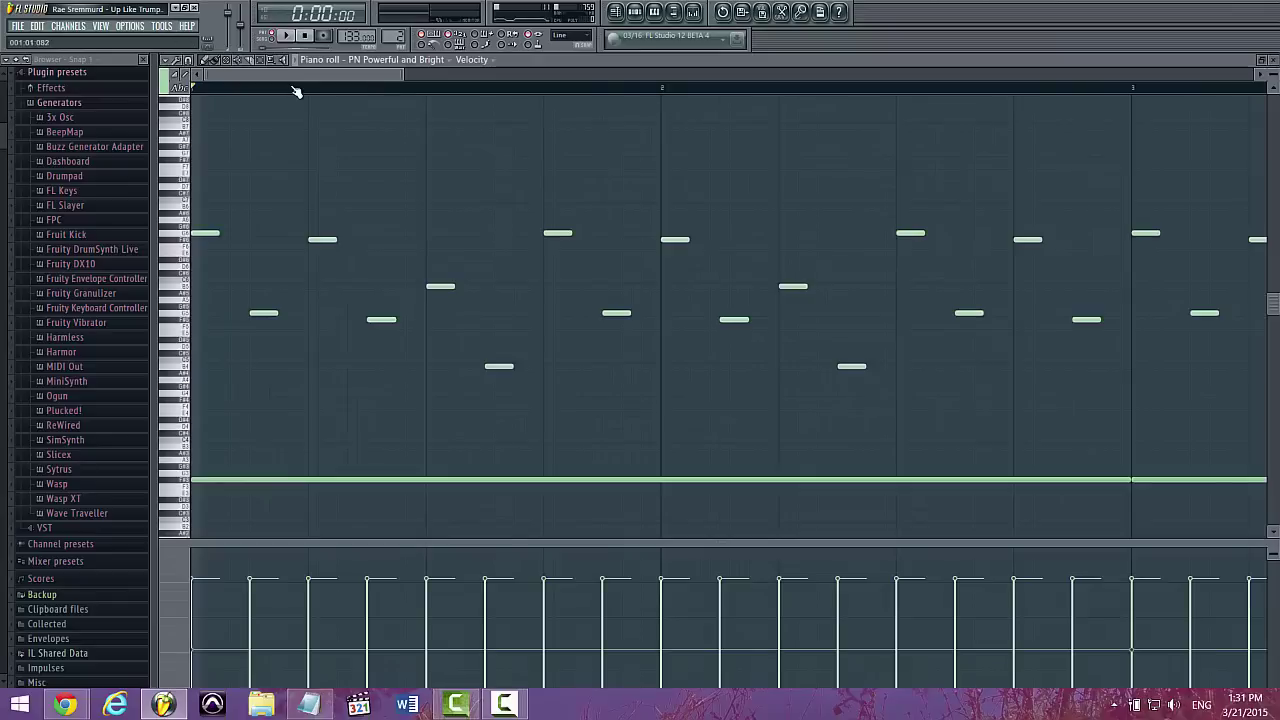
key(space)
drag(403, 74, 1240, 74)
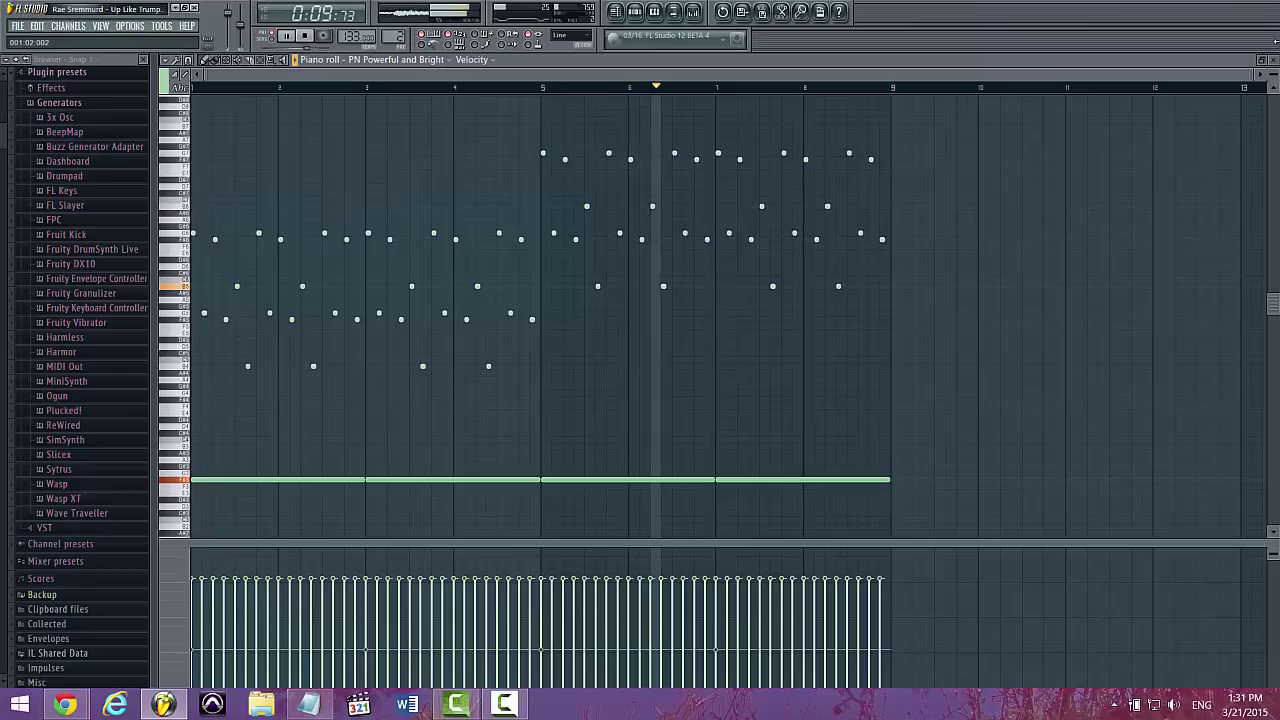
key(F7)
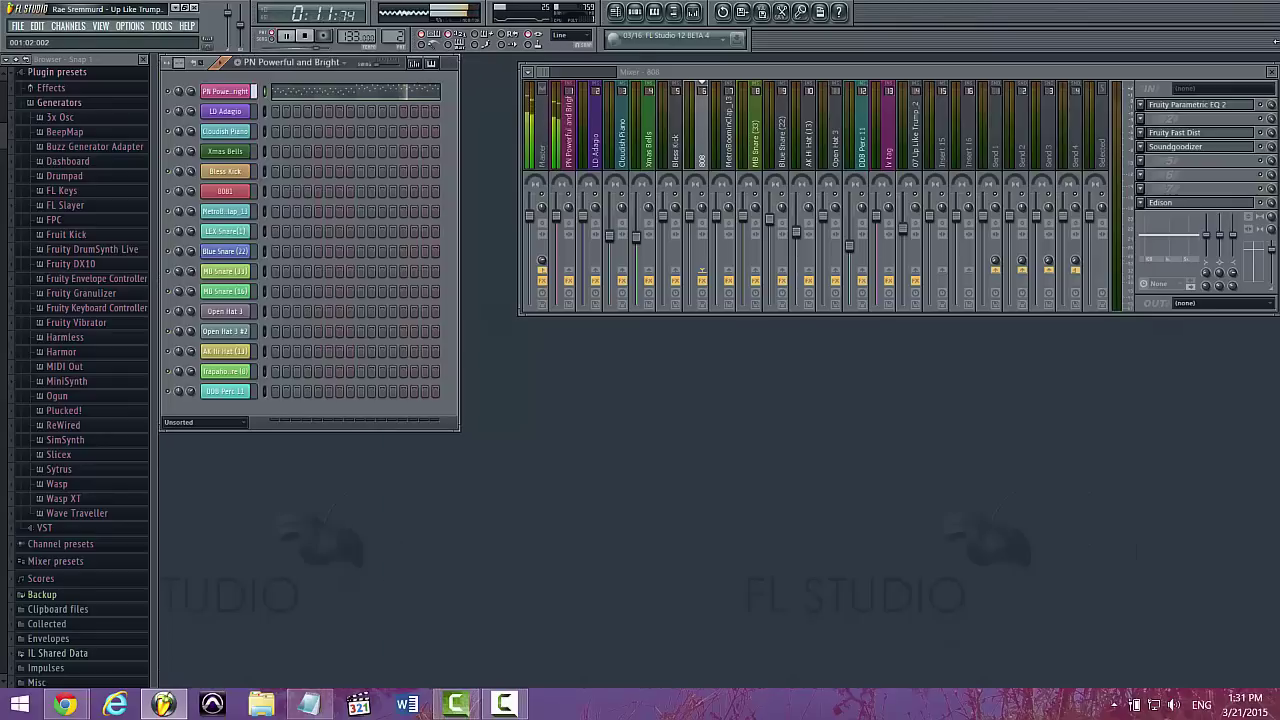
Audition the Cloudish Piano and Xmas Bells patterns, checking their Nexus presets and the PN Powerful and Bright preset
key(KP_Add)
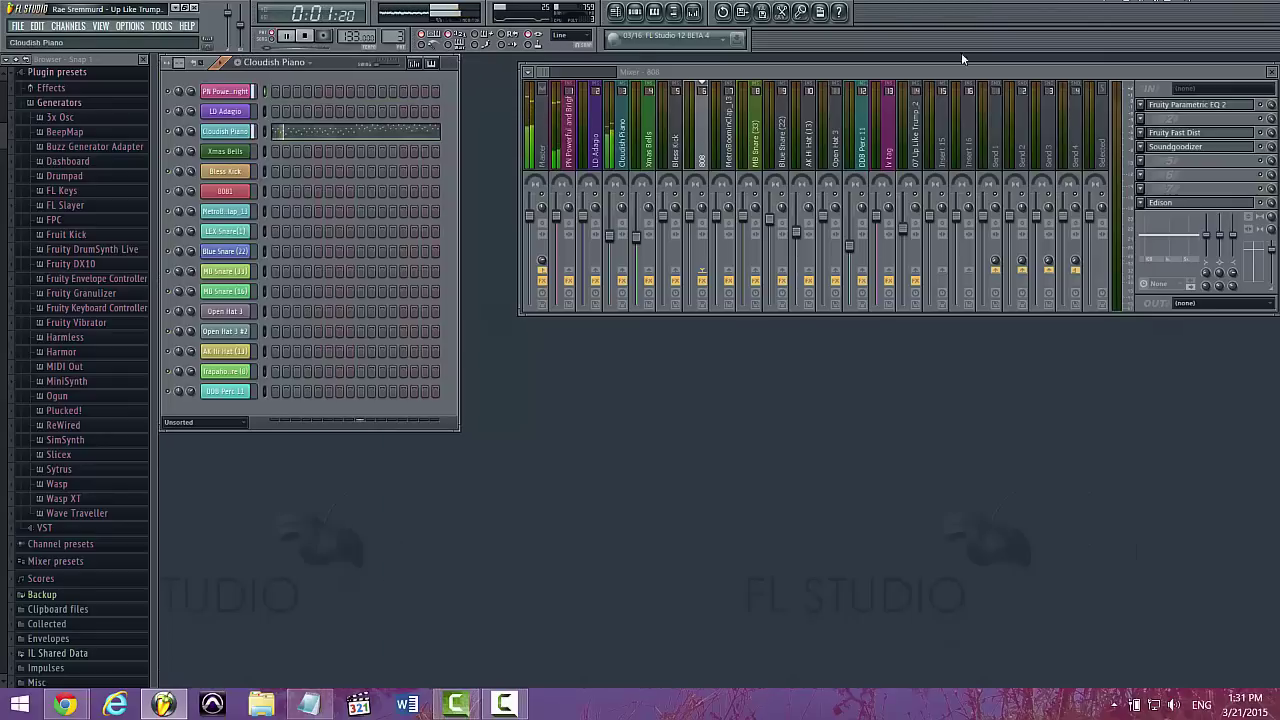
click(243, 135)
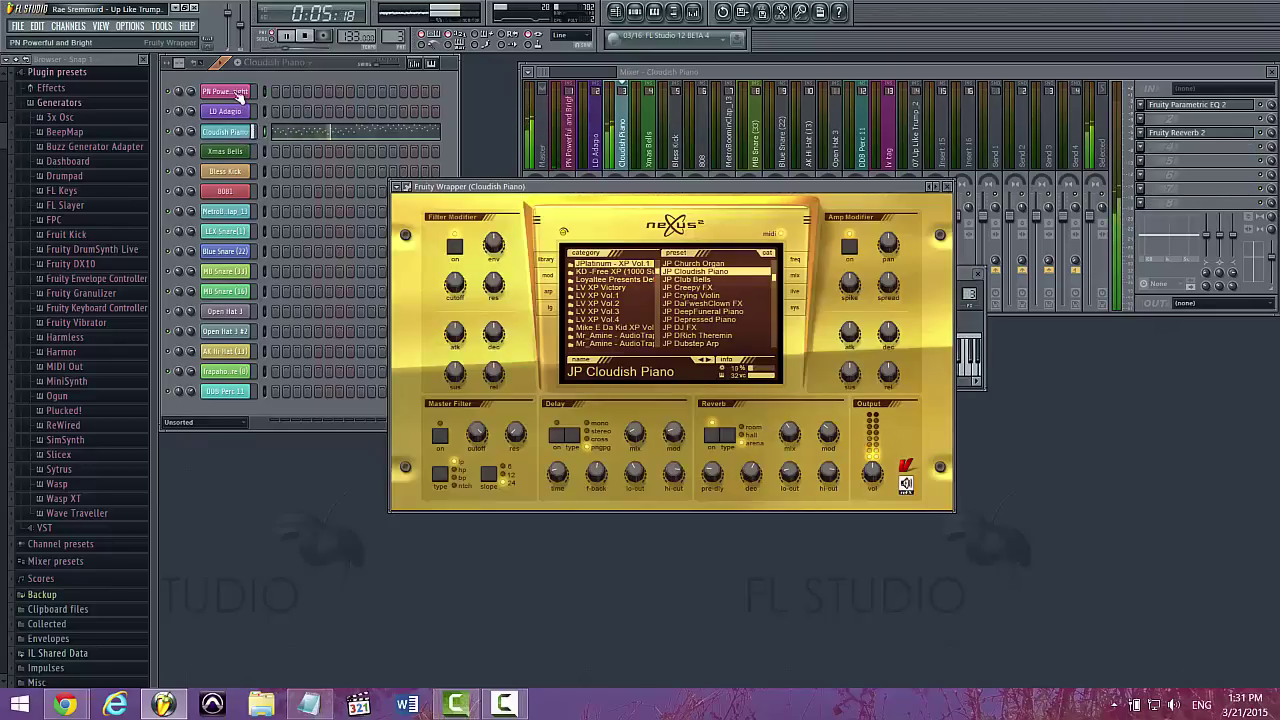
click(238, 94)
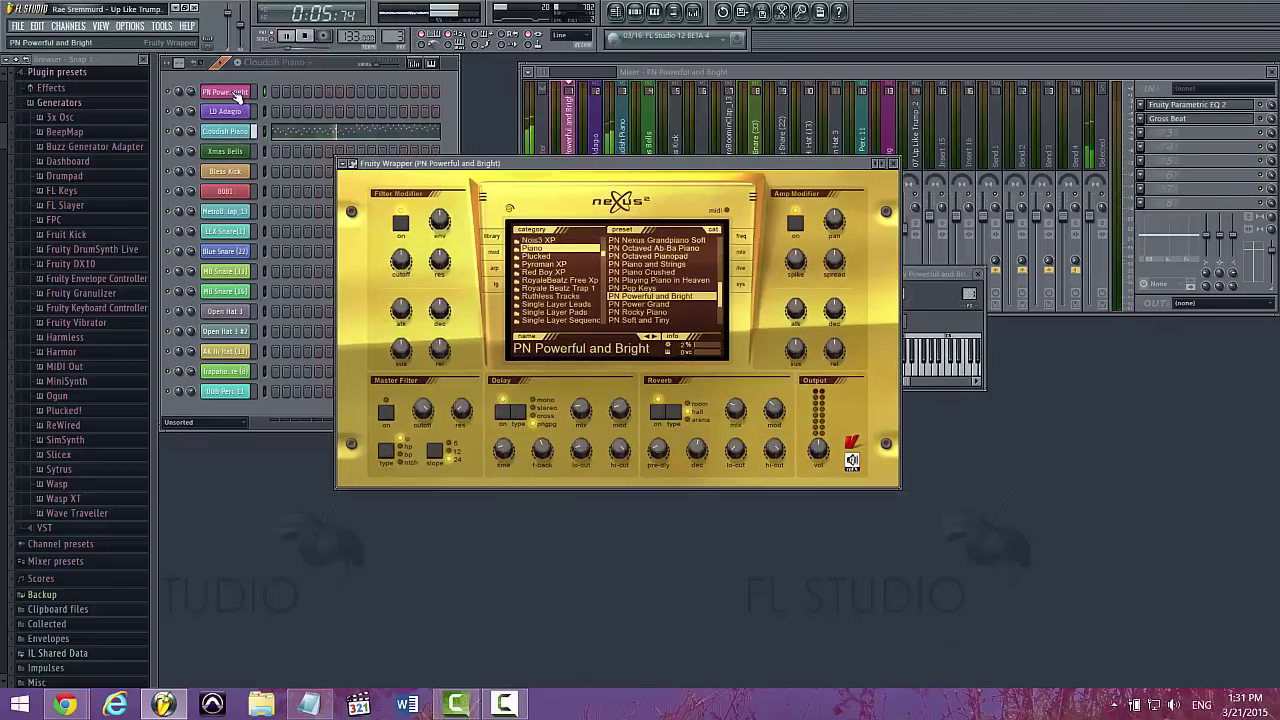
click(290, 134)
scroll(292, 137, down, 5)
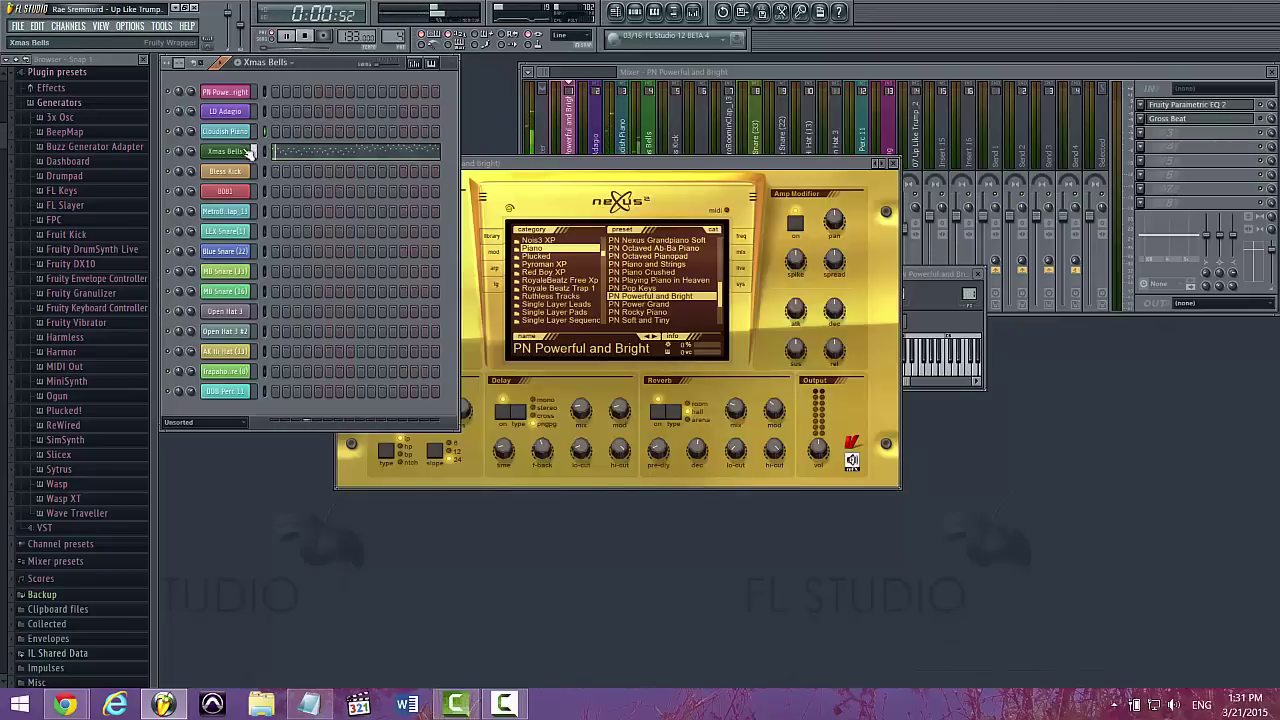
click(229, 152)
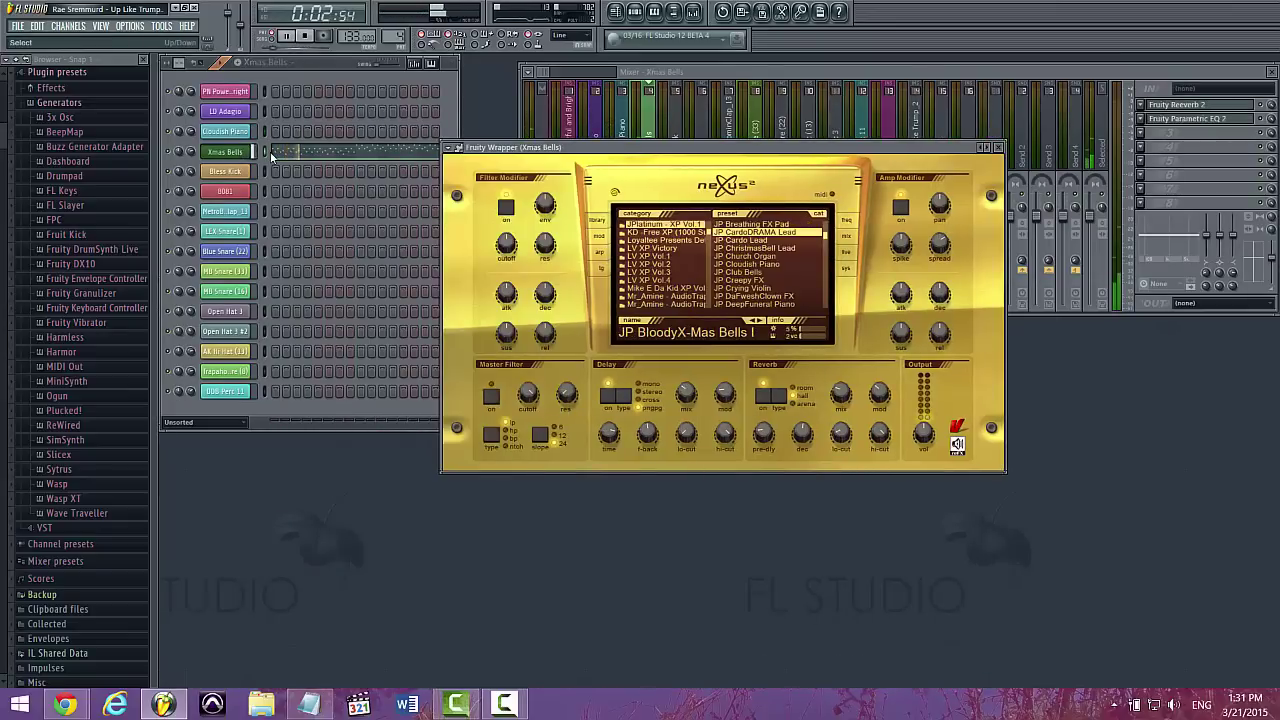
Play the LD Adagio pattern and examine its Nexus preset and its melody in the piano roll
click(328, 67)
key(Right)
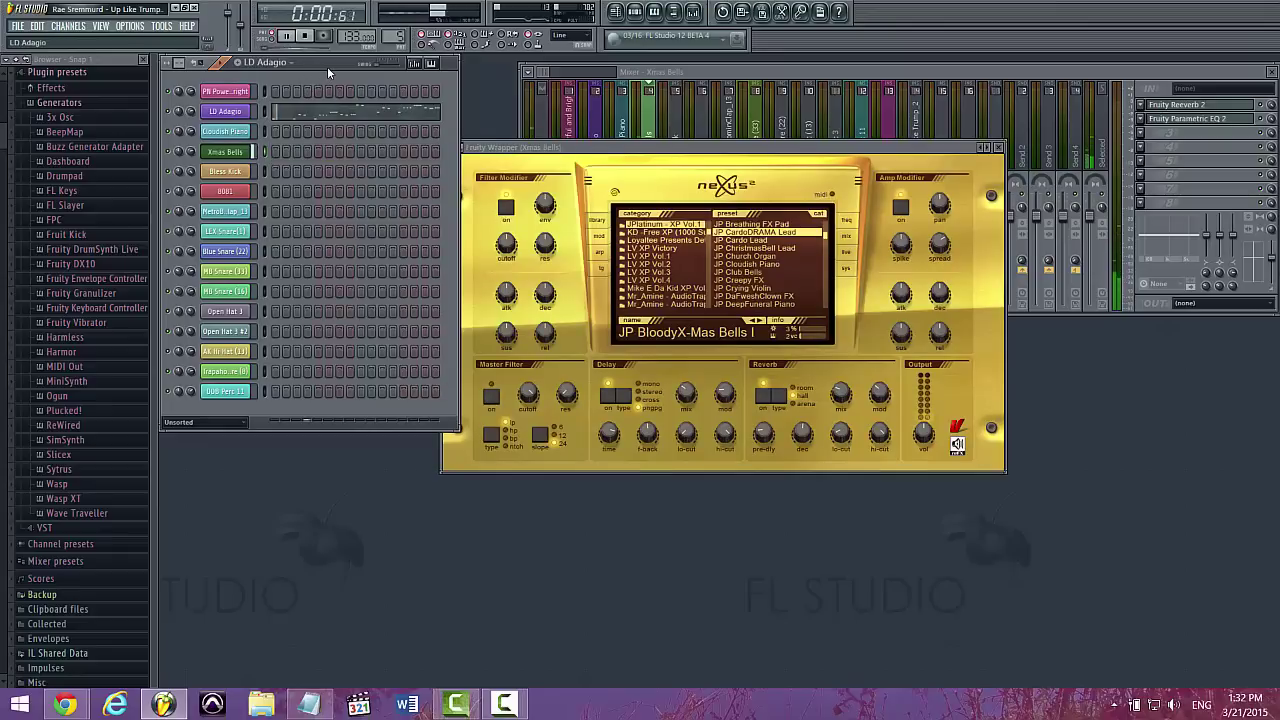
click(240, 113)
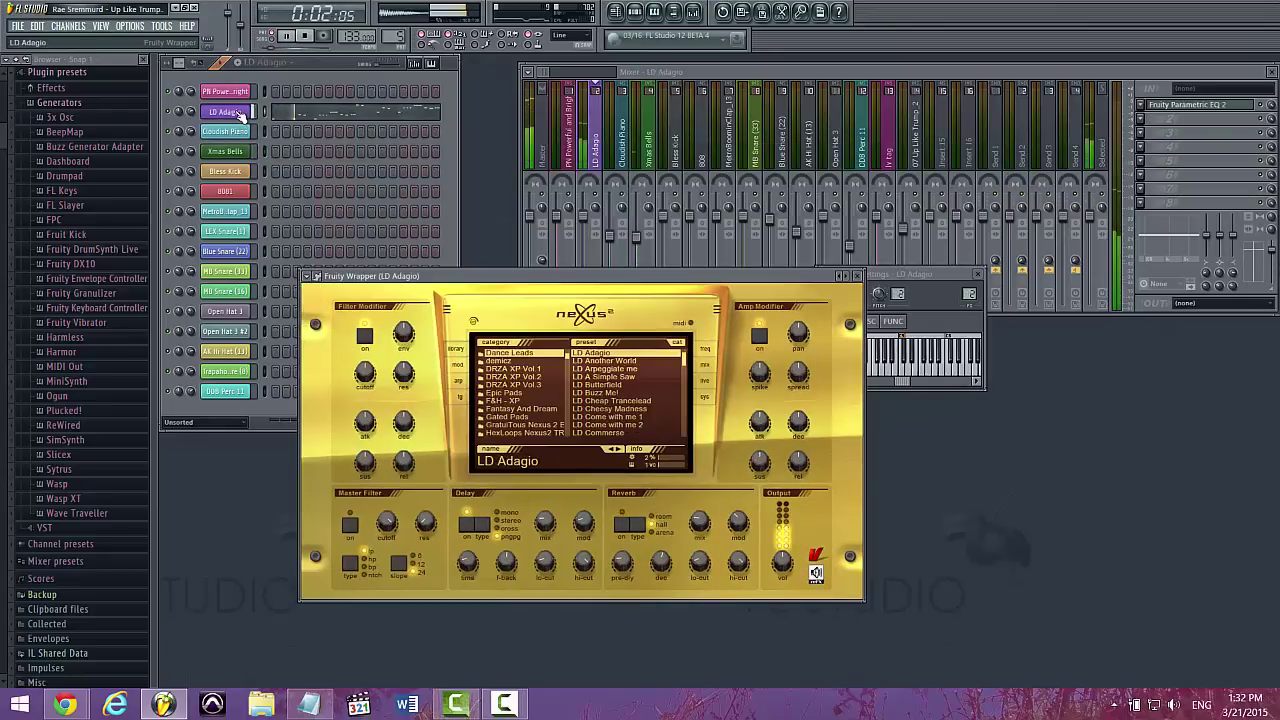
click(295, 115)
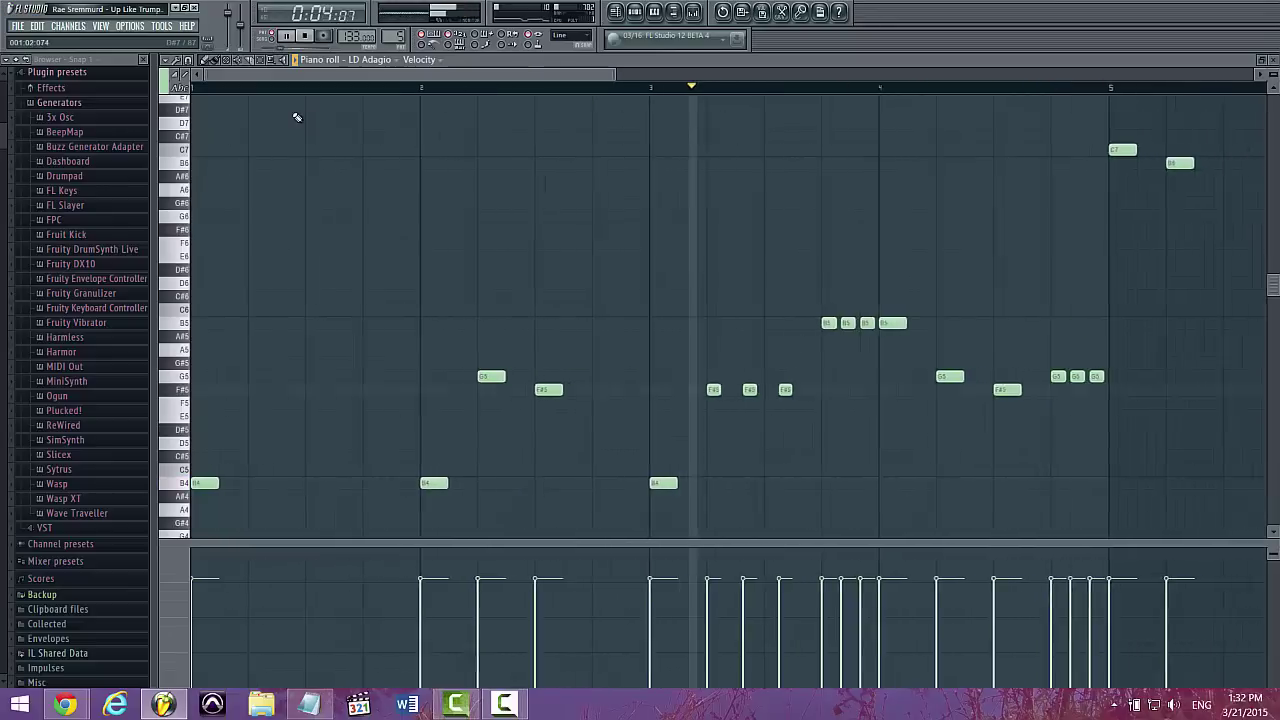
scroll(331, 149, down, 1)
scroll(331, 149, down, 1)
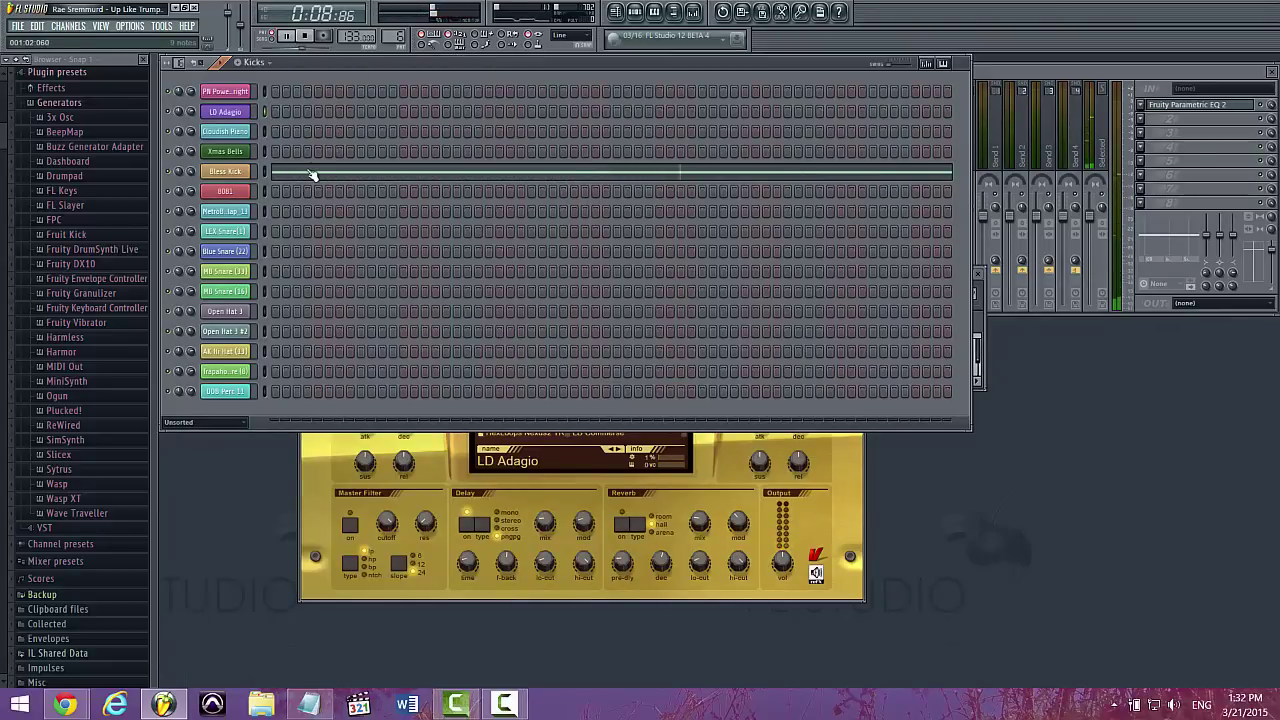
Review the Kicks pattern's notes, the Bless Kick sample settings and the Fruity Parametric EQ 2 on its mixer track
click(312, 175)
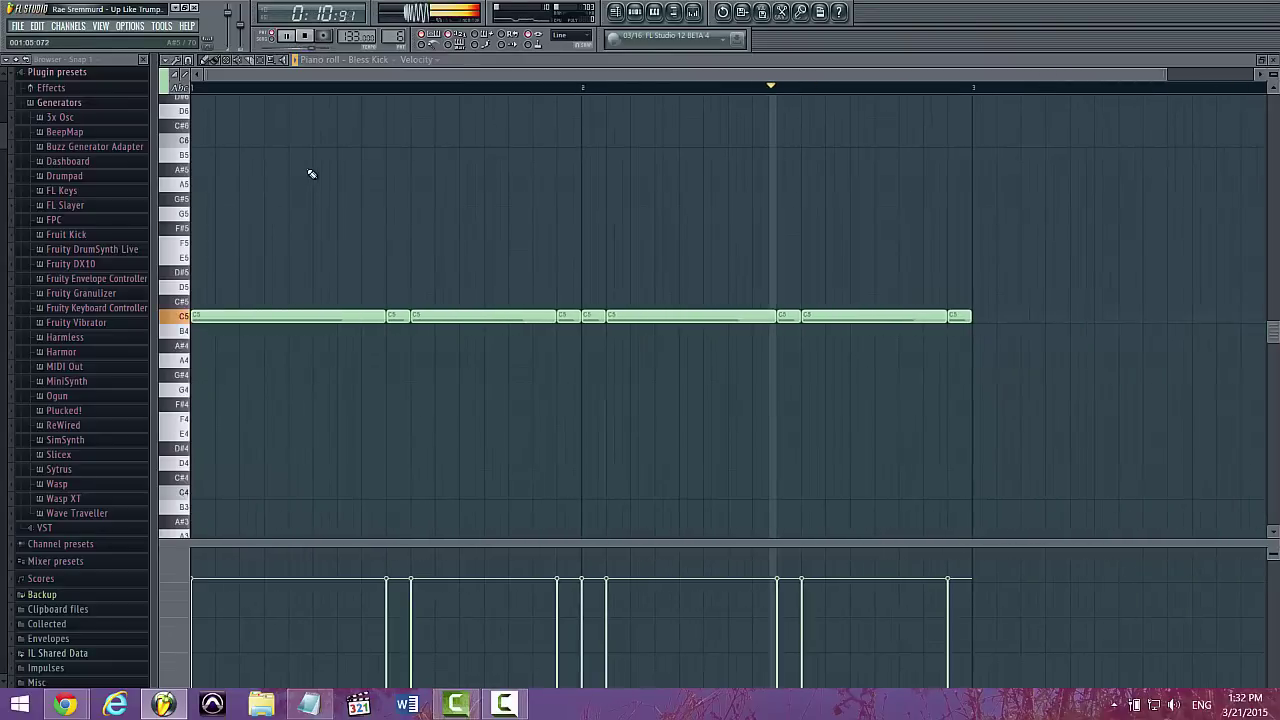
key(Escape)
click(227, 171)
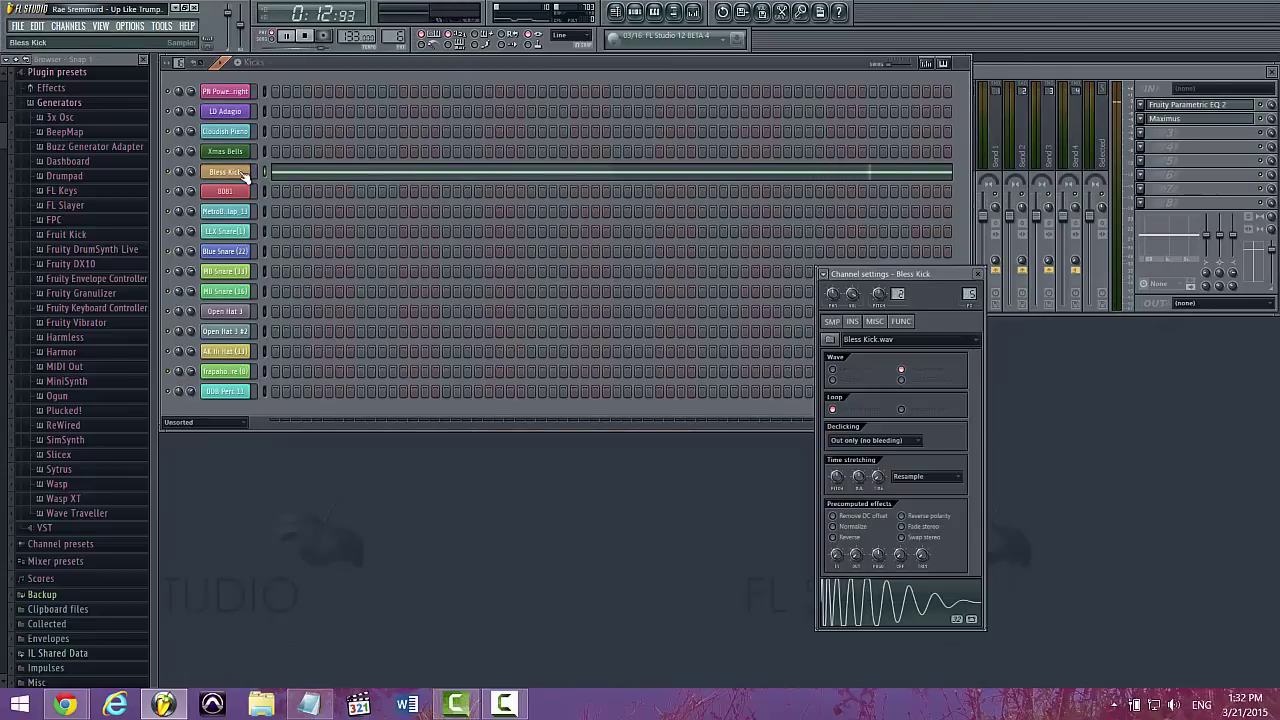
click(1192, 112)
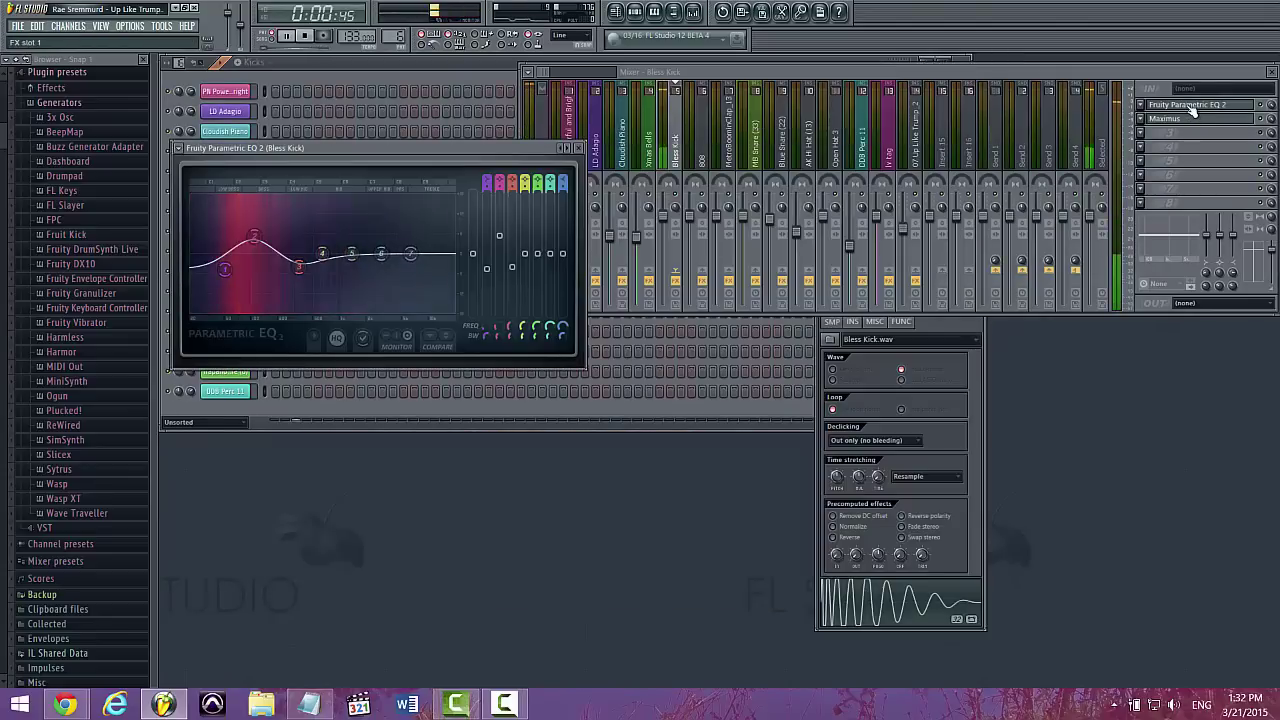
Play the Kicks #2 pattern, view its Bless Kick notes and move on to the Kicks #3 pattern
click(468, 63)
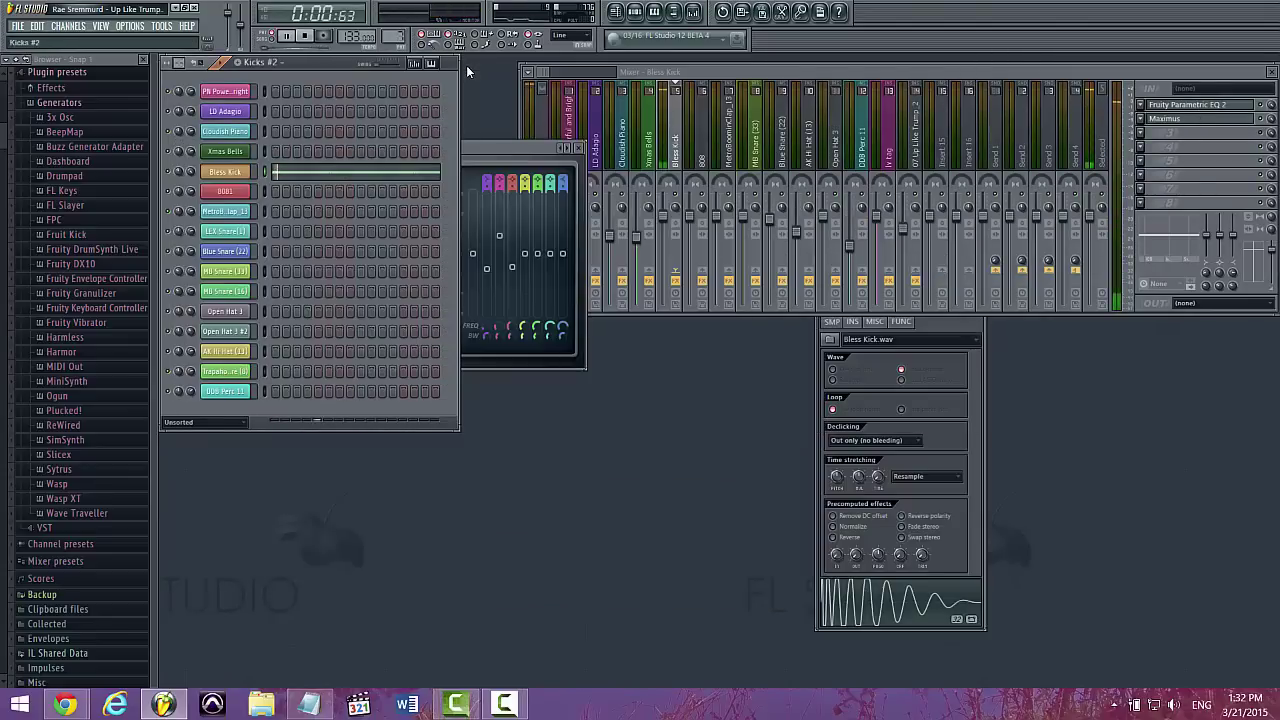
click(365, 170)
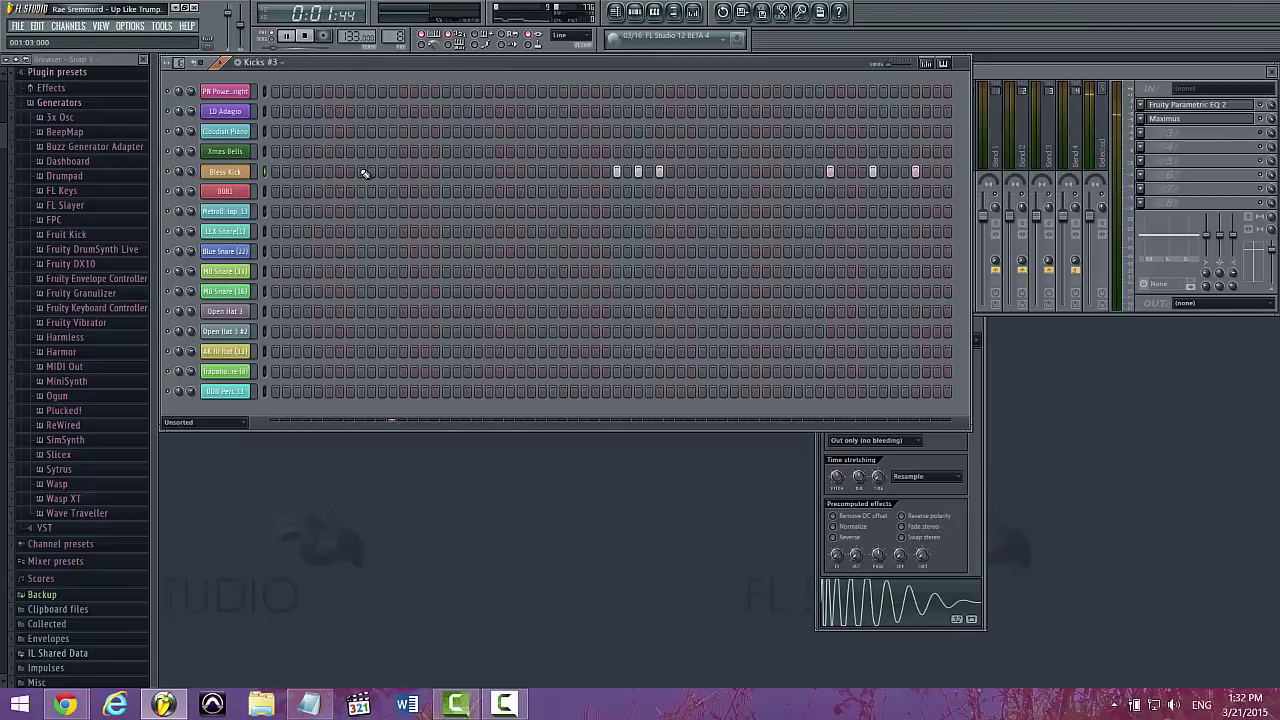
Play the 808s pattern, examine its notes in the piano roll and open the 8081 sample's channel settings
key(KP_Add)
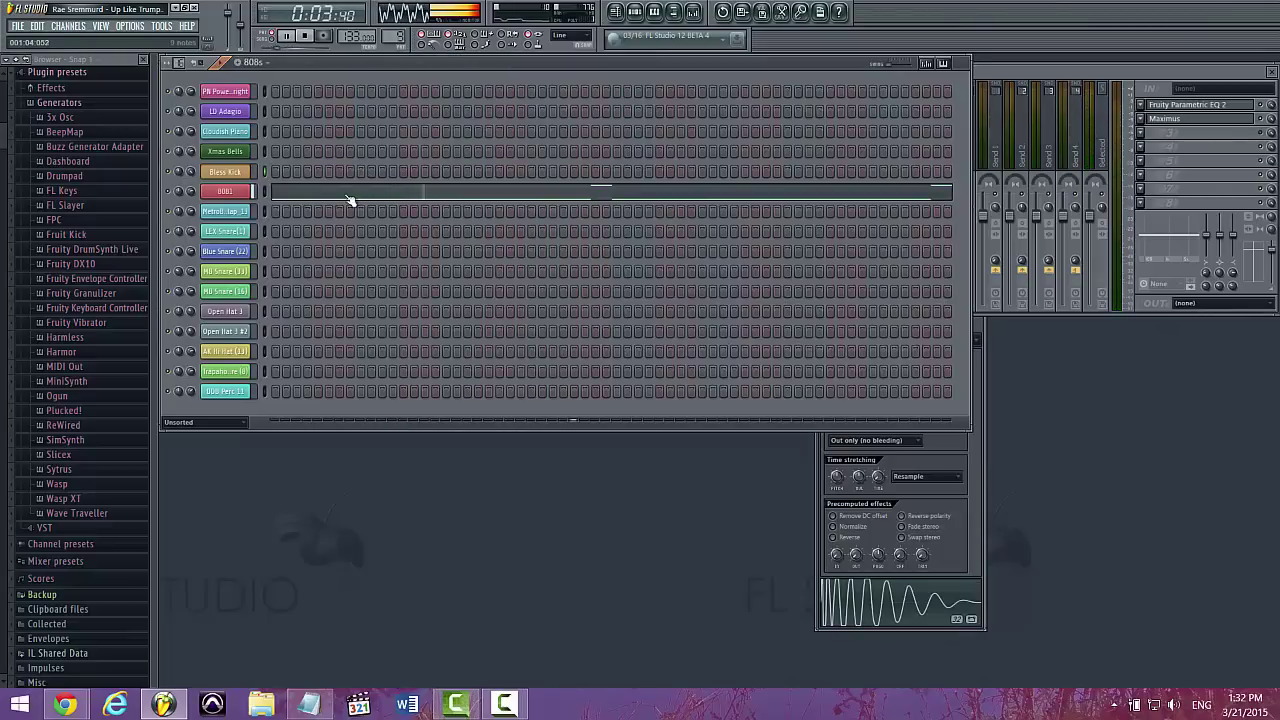
click(345, 197)
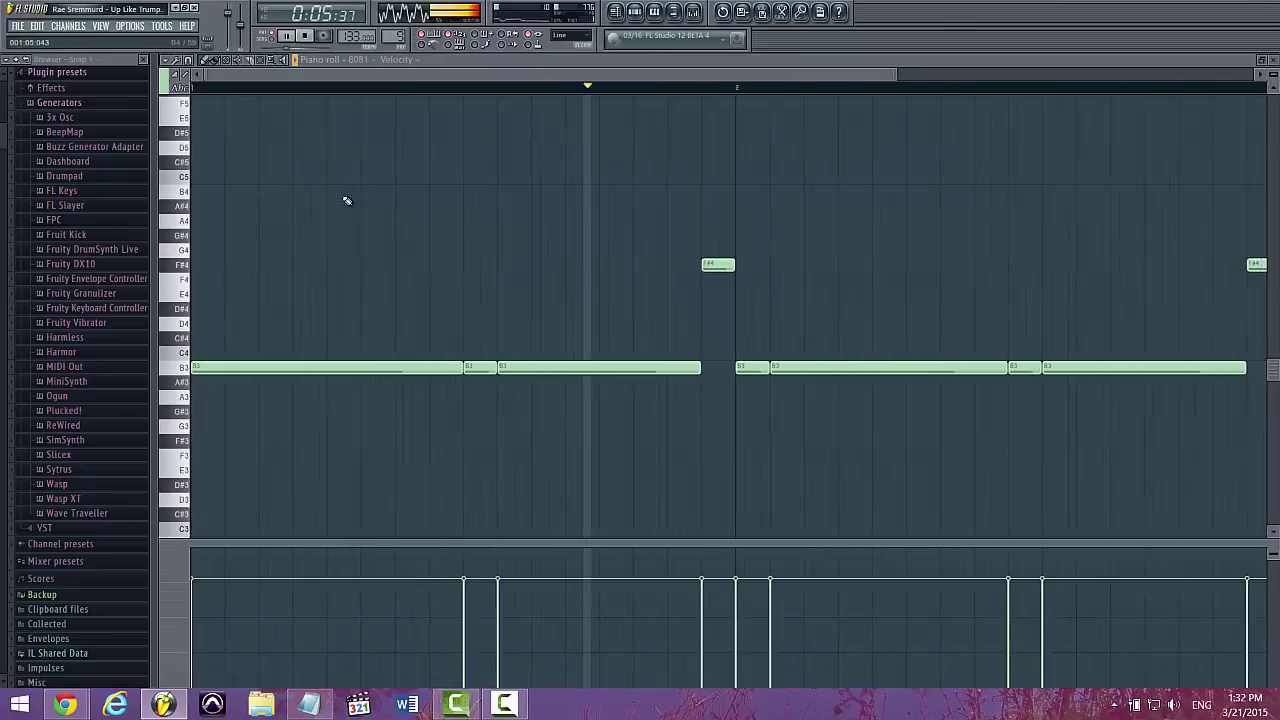
ctrl+scroll(346, 201, down, 2)
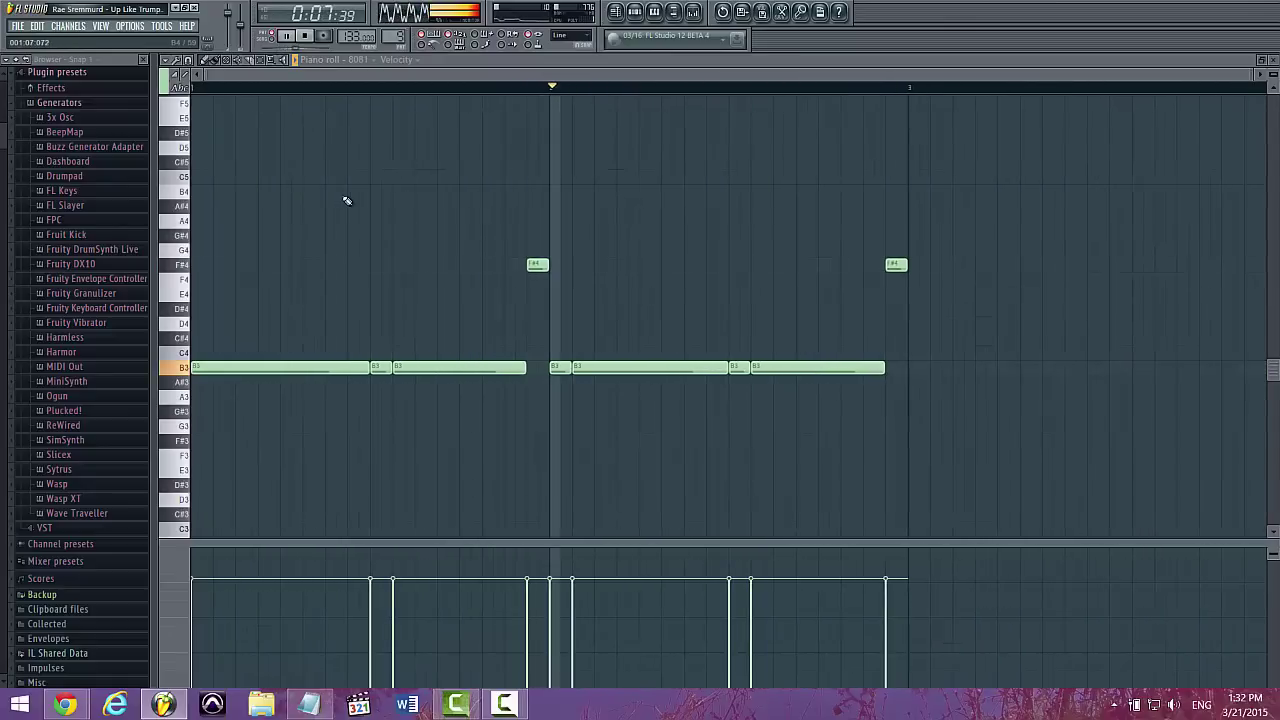
key(F7)
click(238, 191)
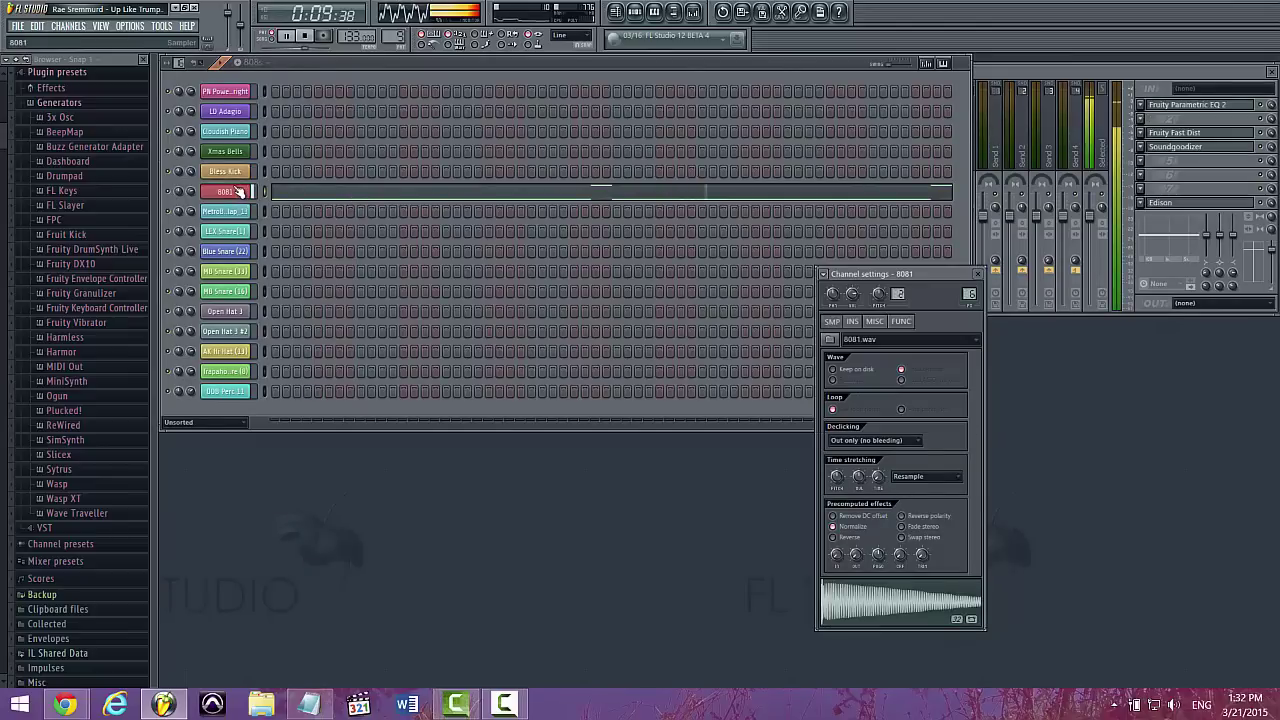
Review the Fruity Parametric EQ 2, Fruity Fast Dist and Soundgoodizer effects on the 808 mixer track
click(1200, 106)
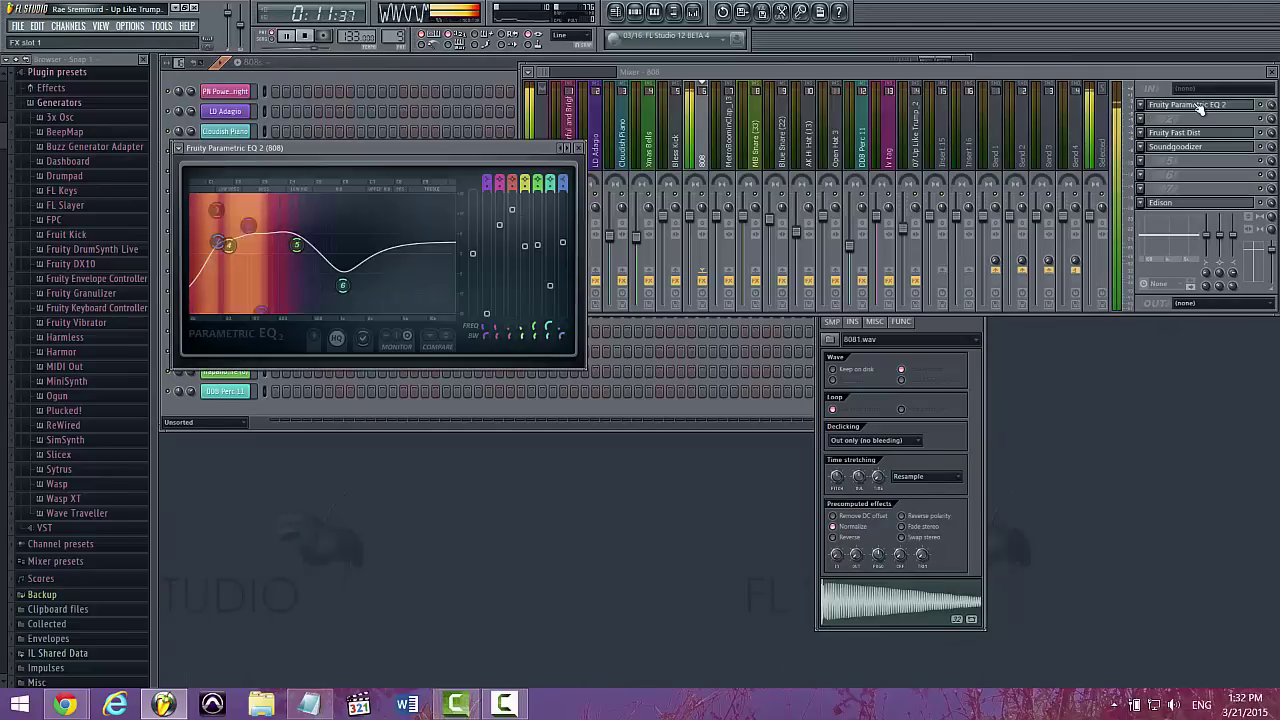
click(1200, 106)
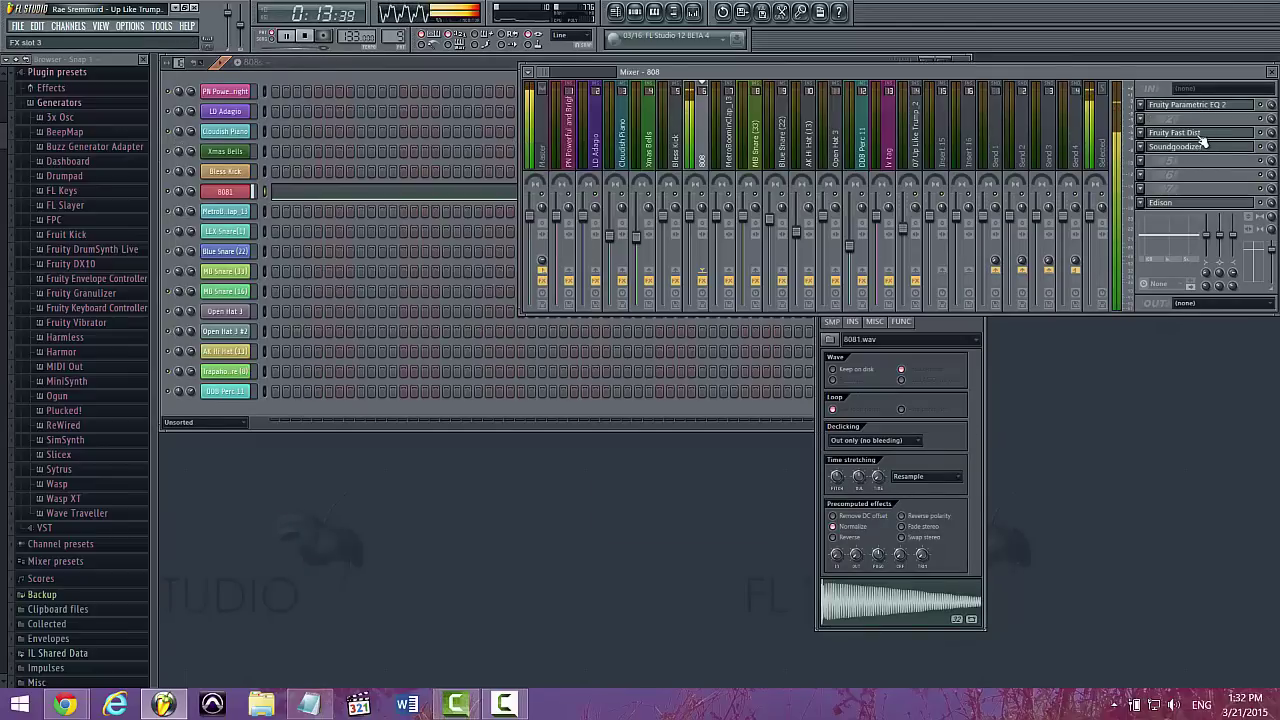
click(1200, 133)
click(1202, 137)
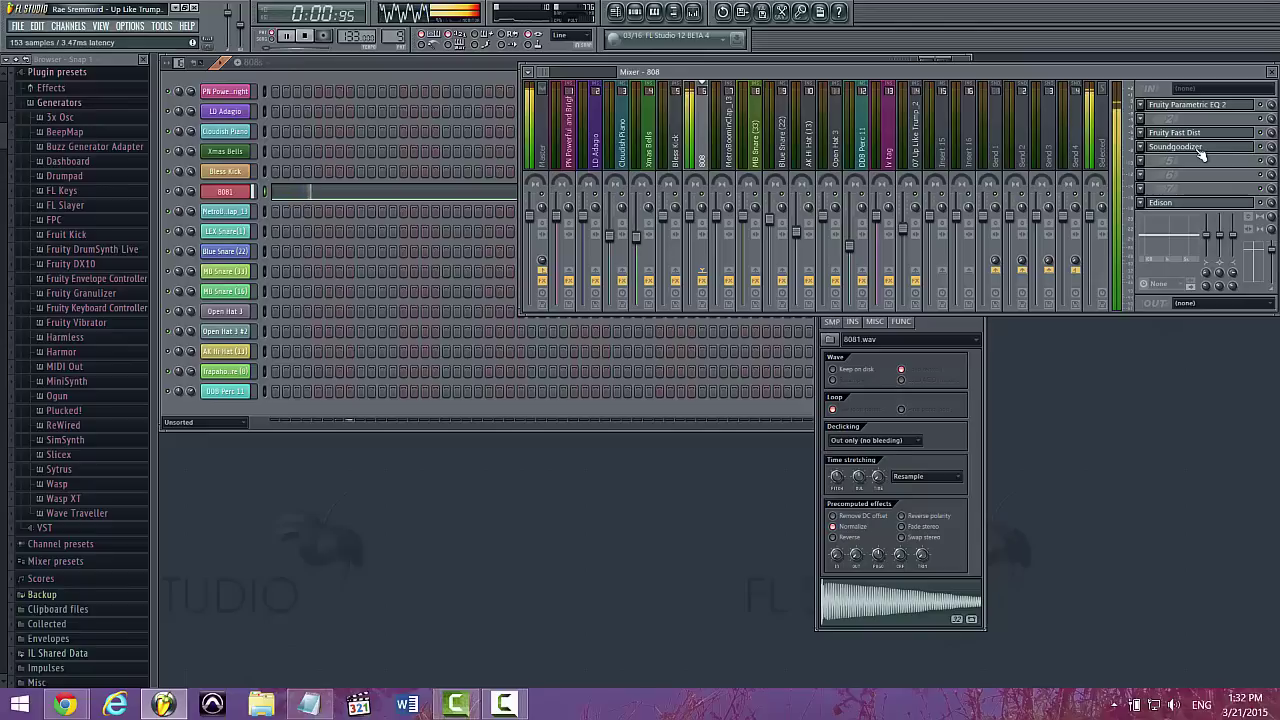
click(1200, 150)
click(1200, 150)
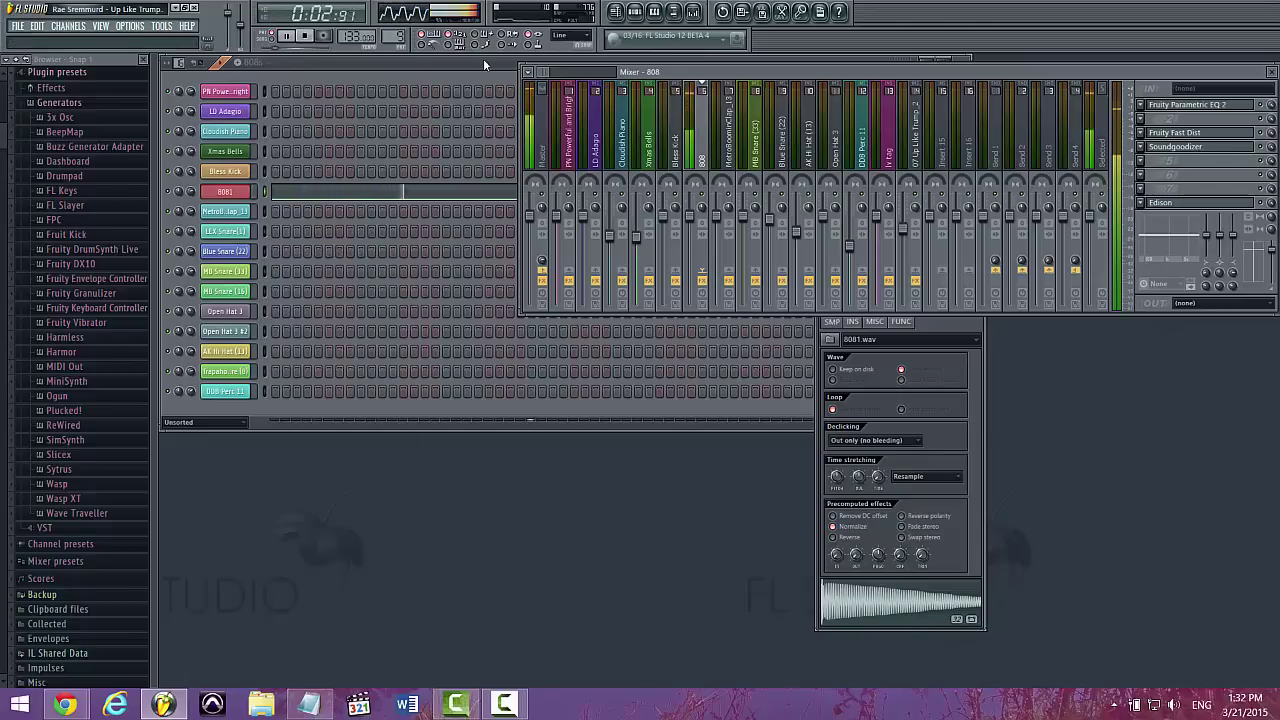
Play the 808s #2 and 808s #3 patterns and view their 8081 notes in the piano roll
click(484, 61)
key(Right)
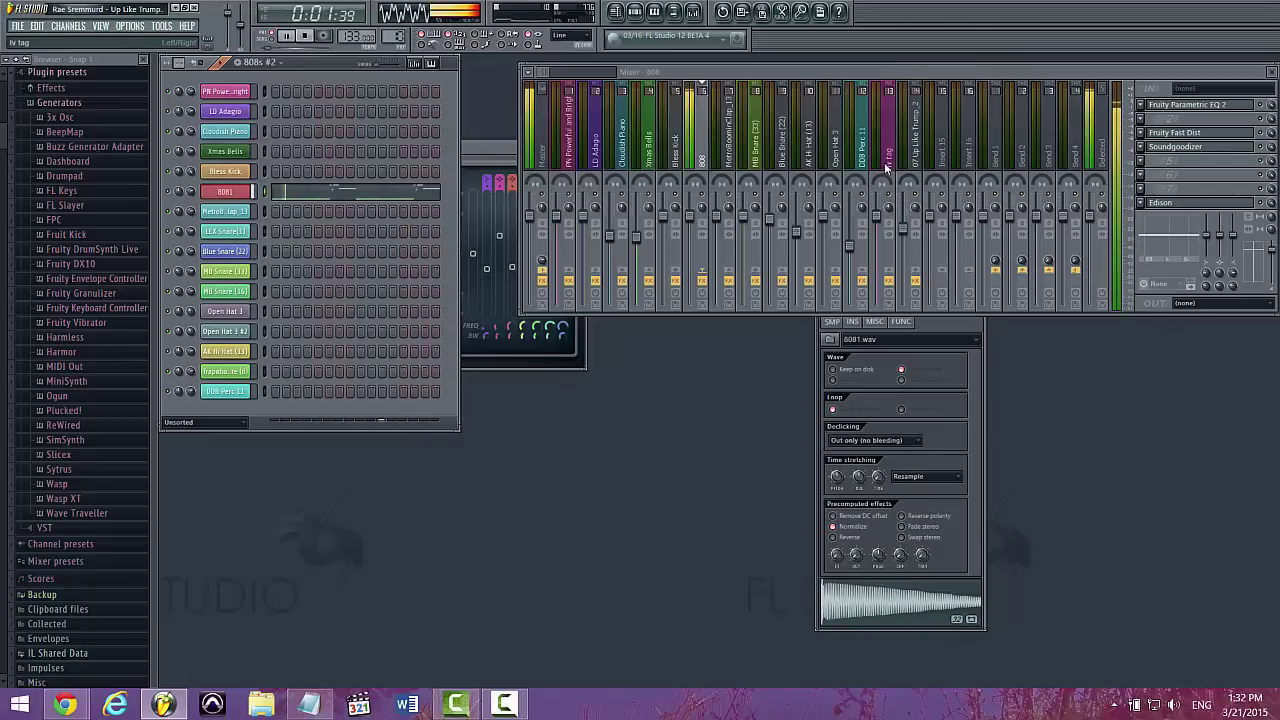
key(space)
click(322, 192)
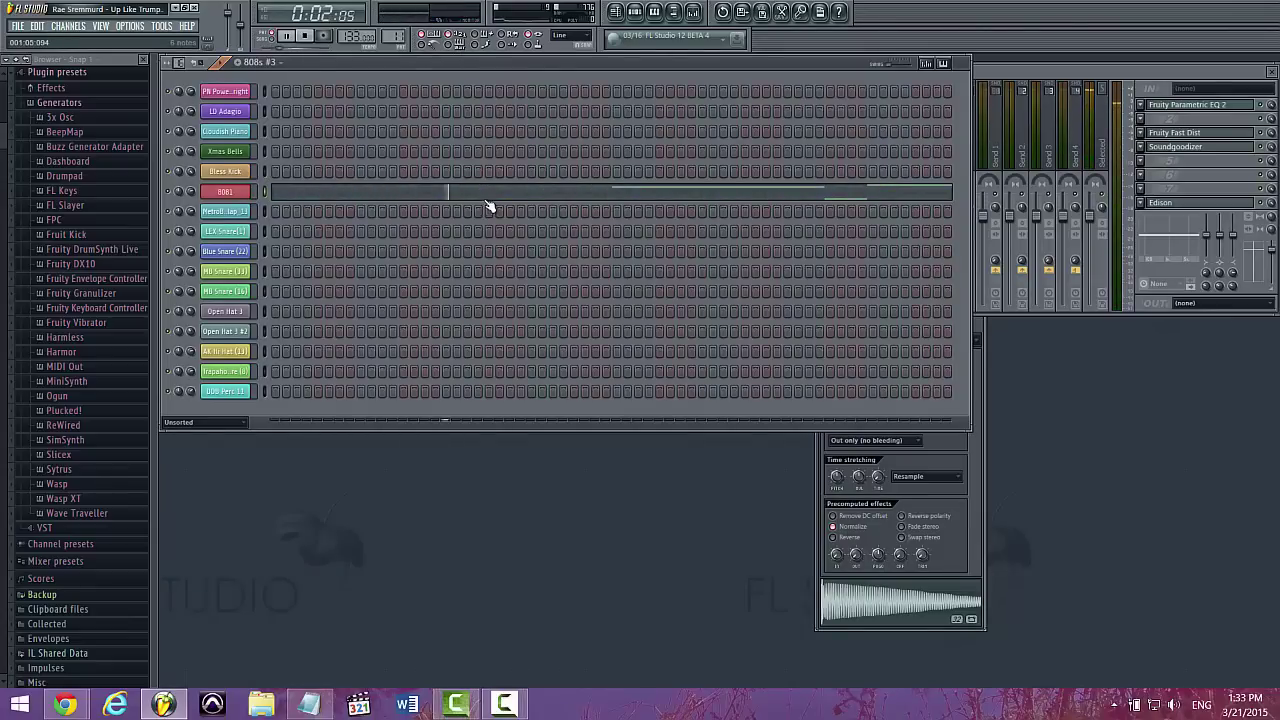
click(486, 200)
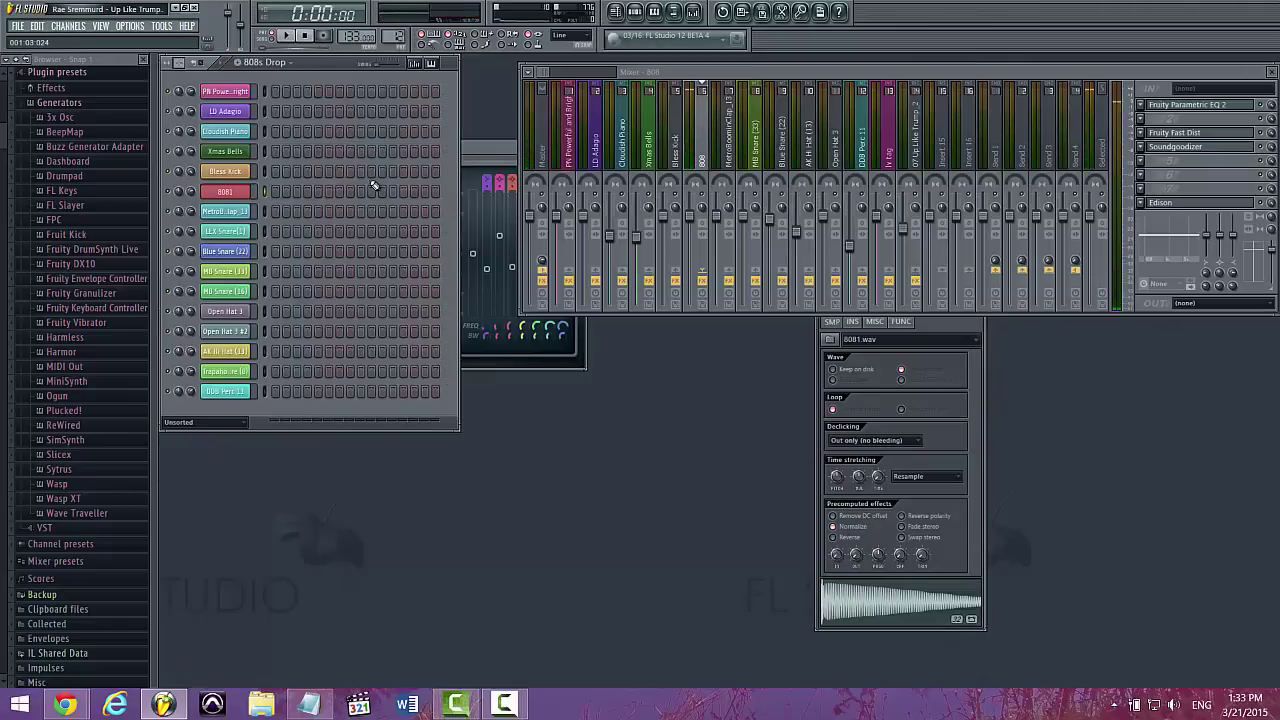
Delete the empty 808s Drop pattern from the project
key(KP_Add)
key(KP_Subtract)
click(286, 63)
click(404, 186)
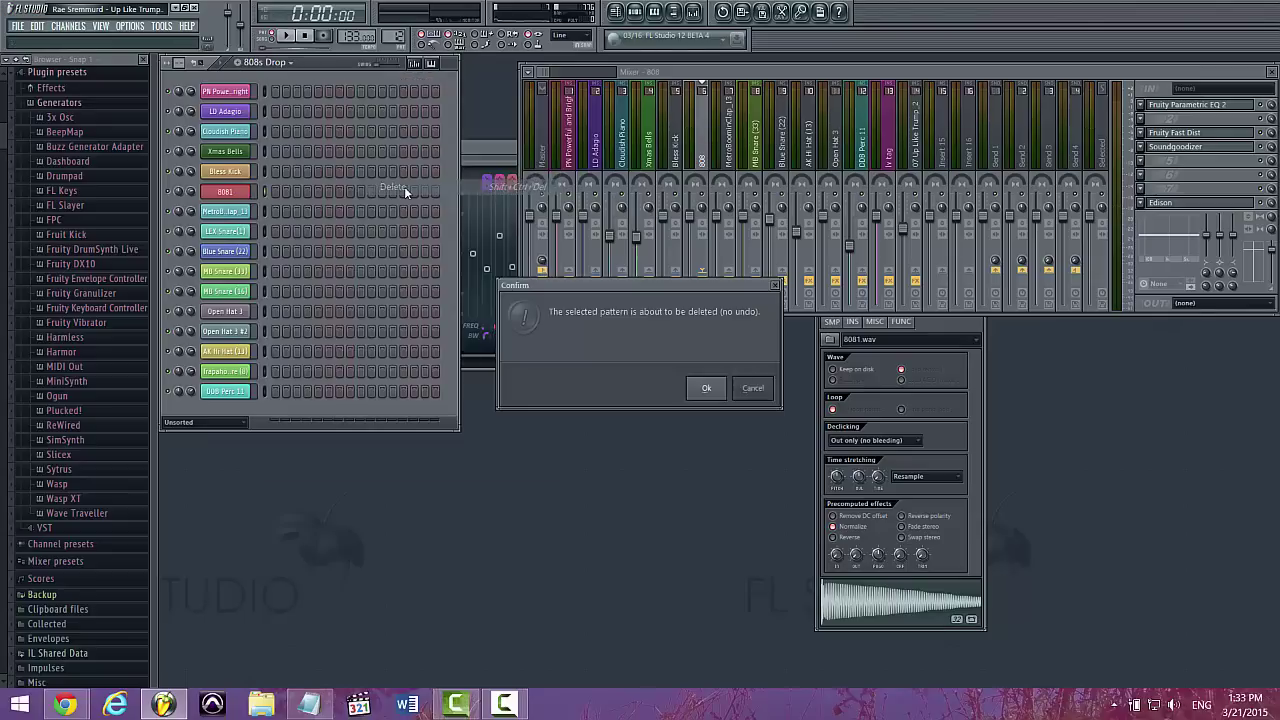
key(Return)
Play the Clap pattern, checking the MetroBoominClap_13 sample settings and its Fruity Parametric EQ 2 and RCompressor effects
key(space)
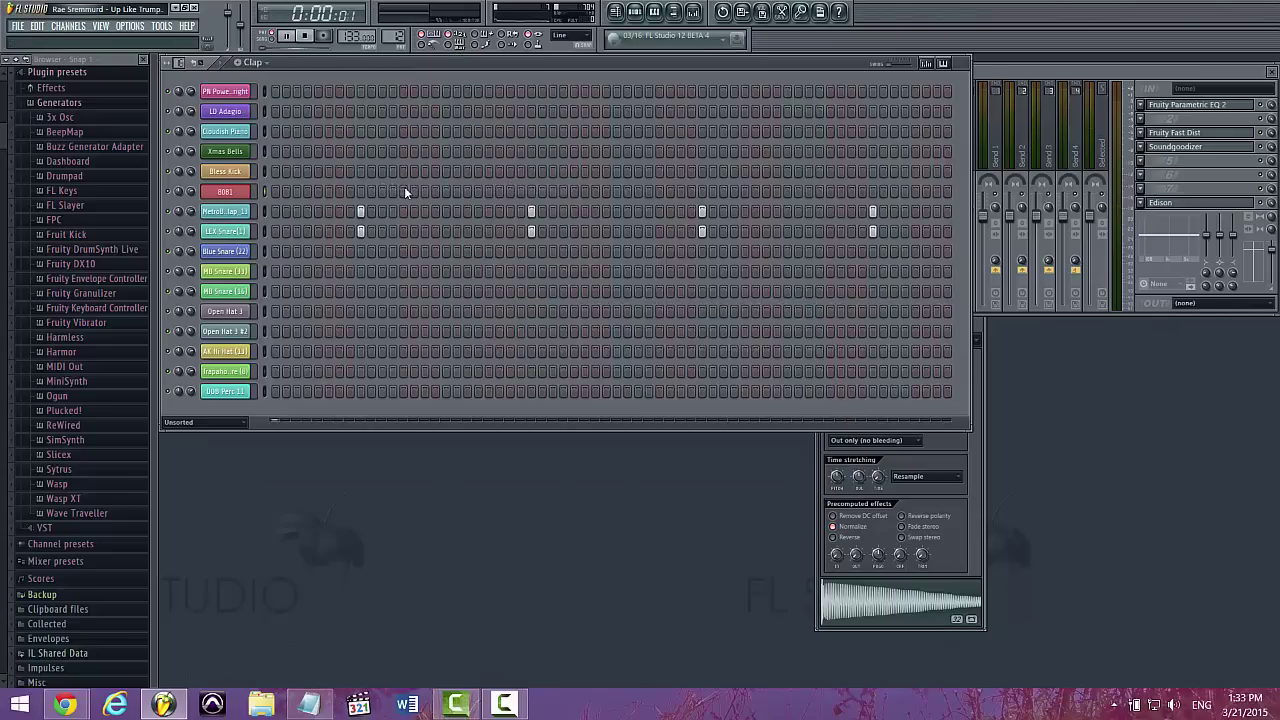
click(241, 213)
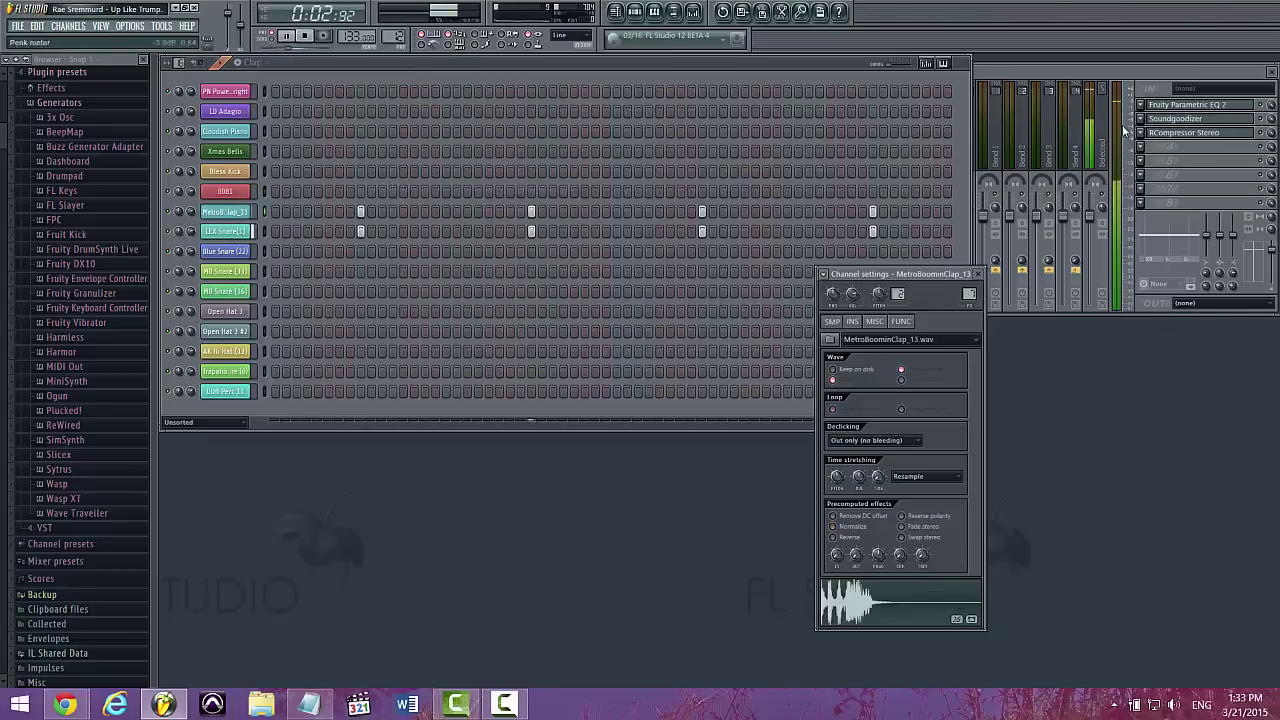
click(1202, 106)
click(1202, 106)
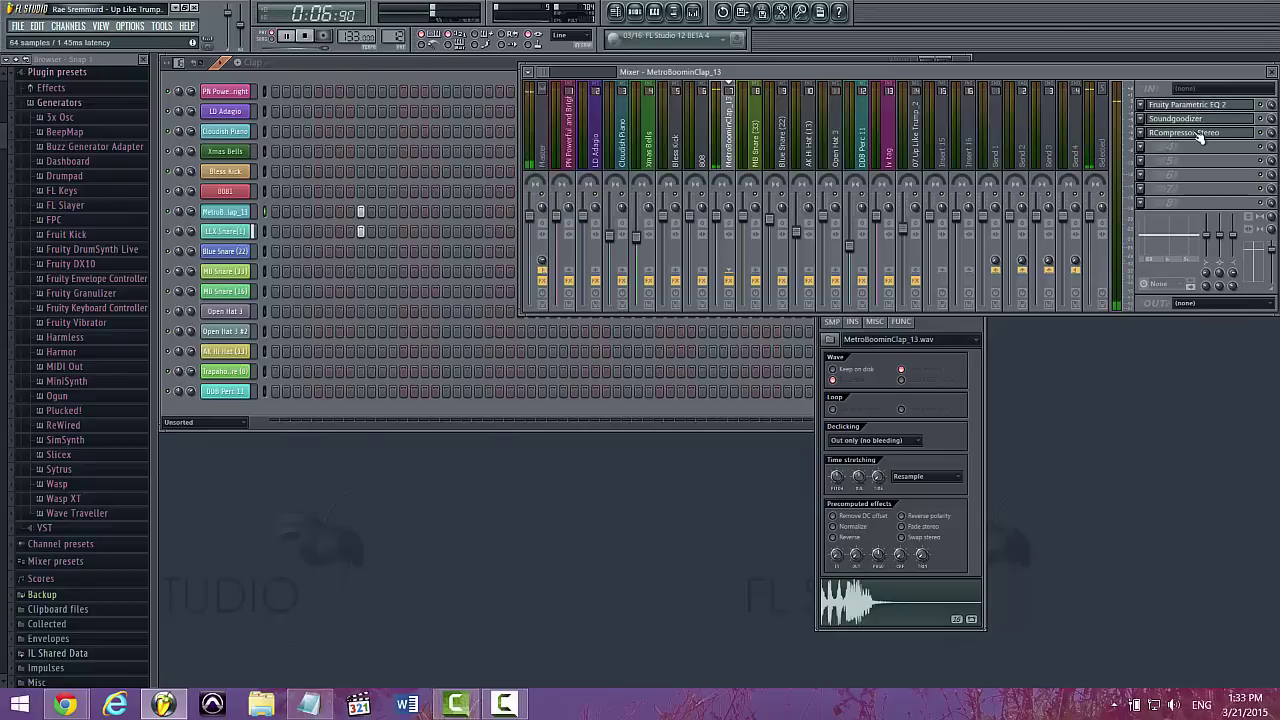
click(1198, 132)
click(1193, 130)
Play the Snare and Snare #2 patterns, viewing the MB Snare (33) notes and the MB Snare (16) sample settings
click(352, 61)
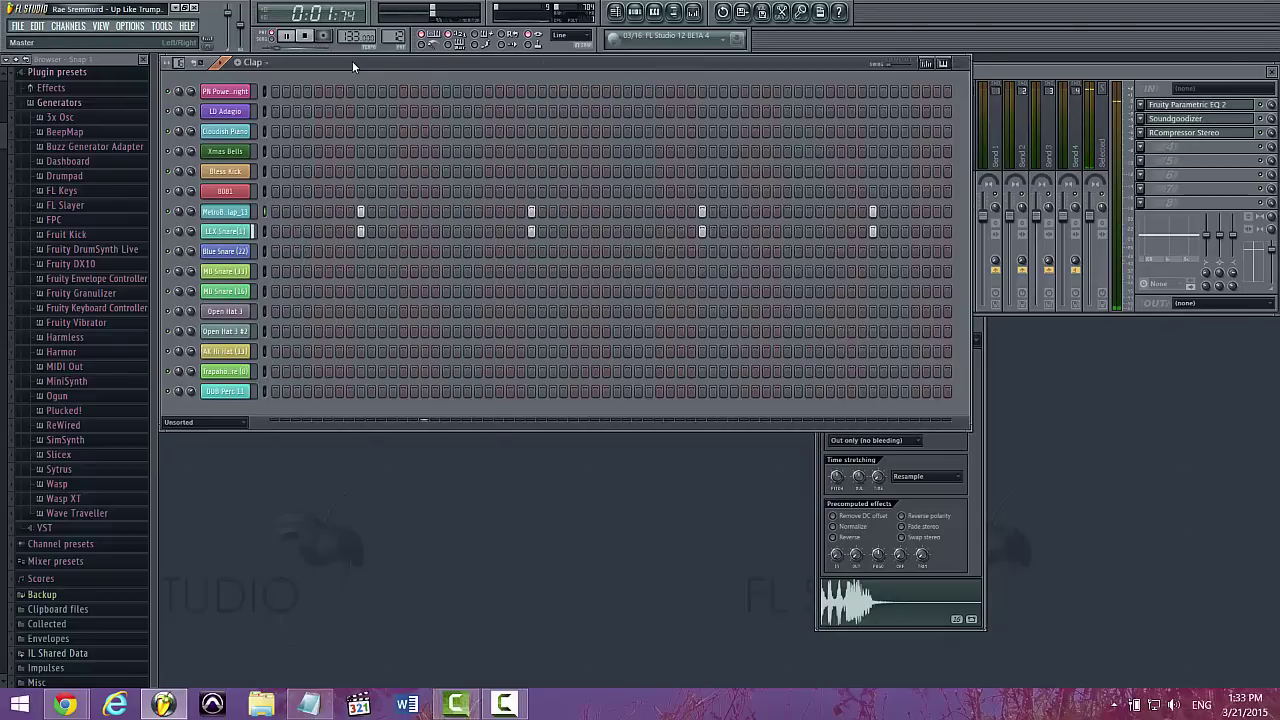
key(Right)
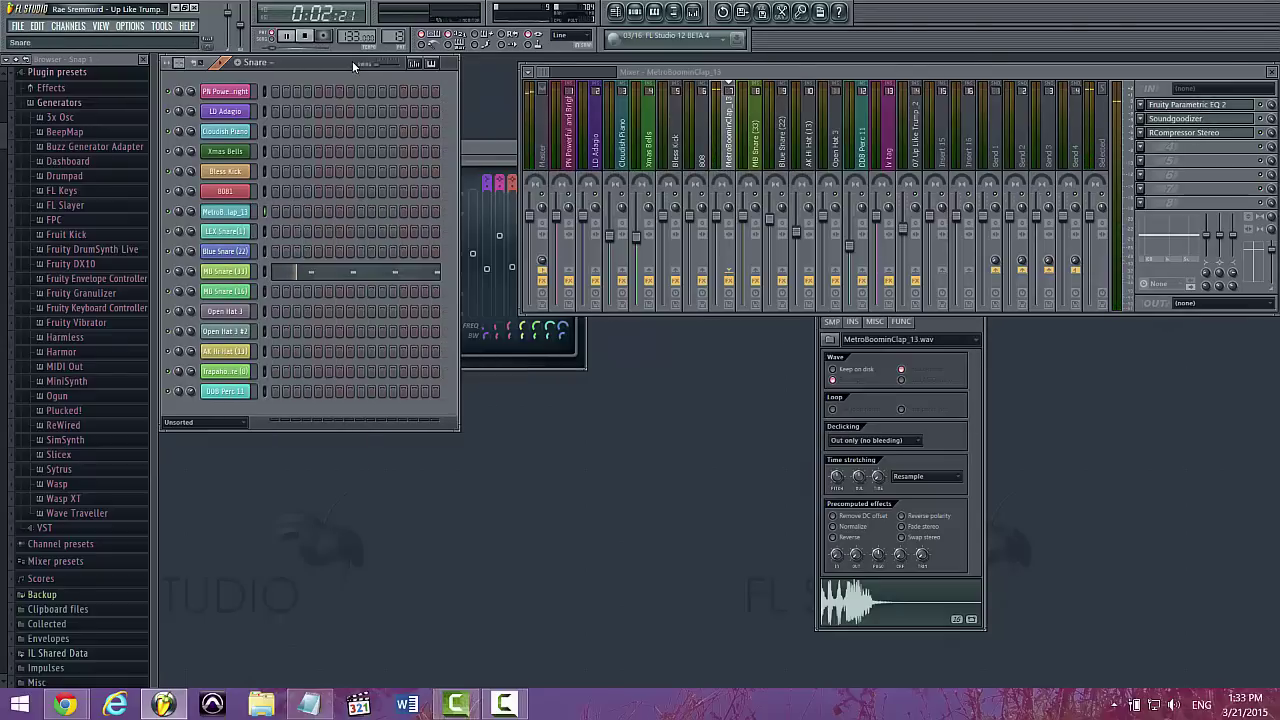
click(313, 276)
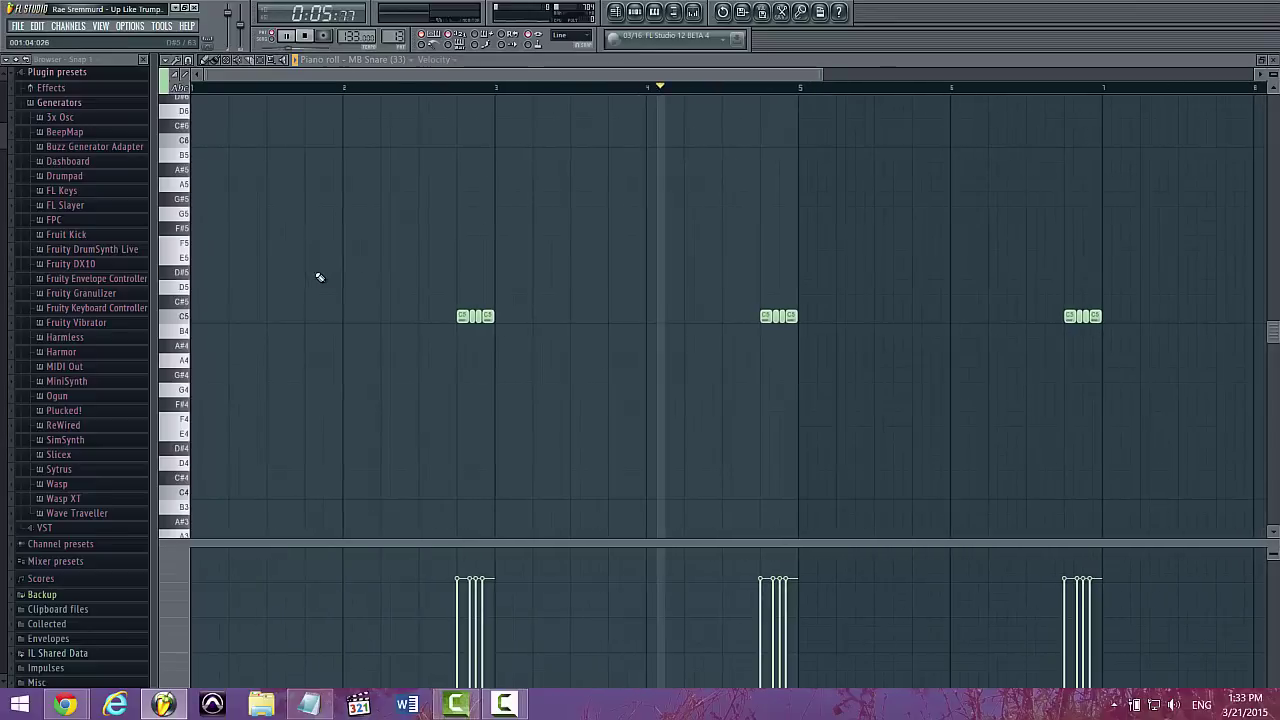
key(Escape)
key(Right)
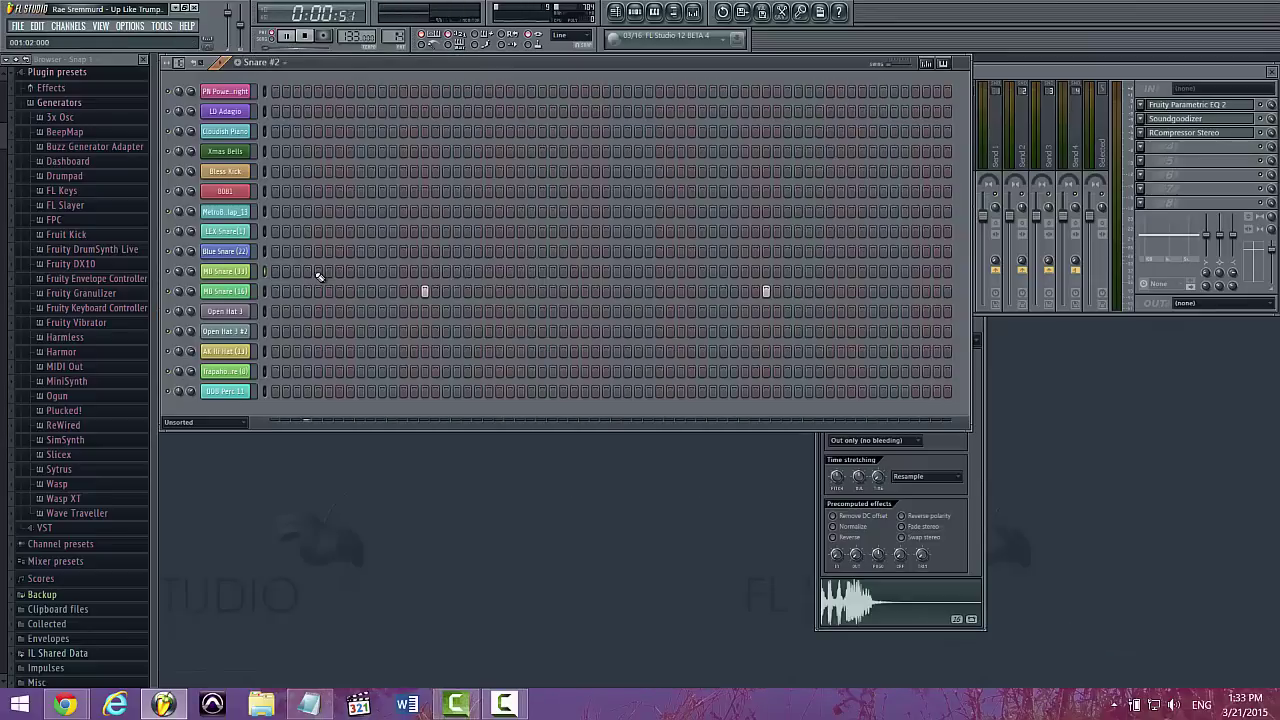
click(227, 292)
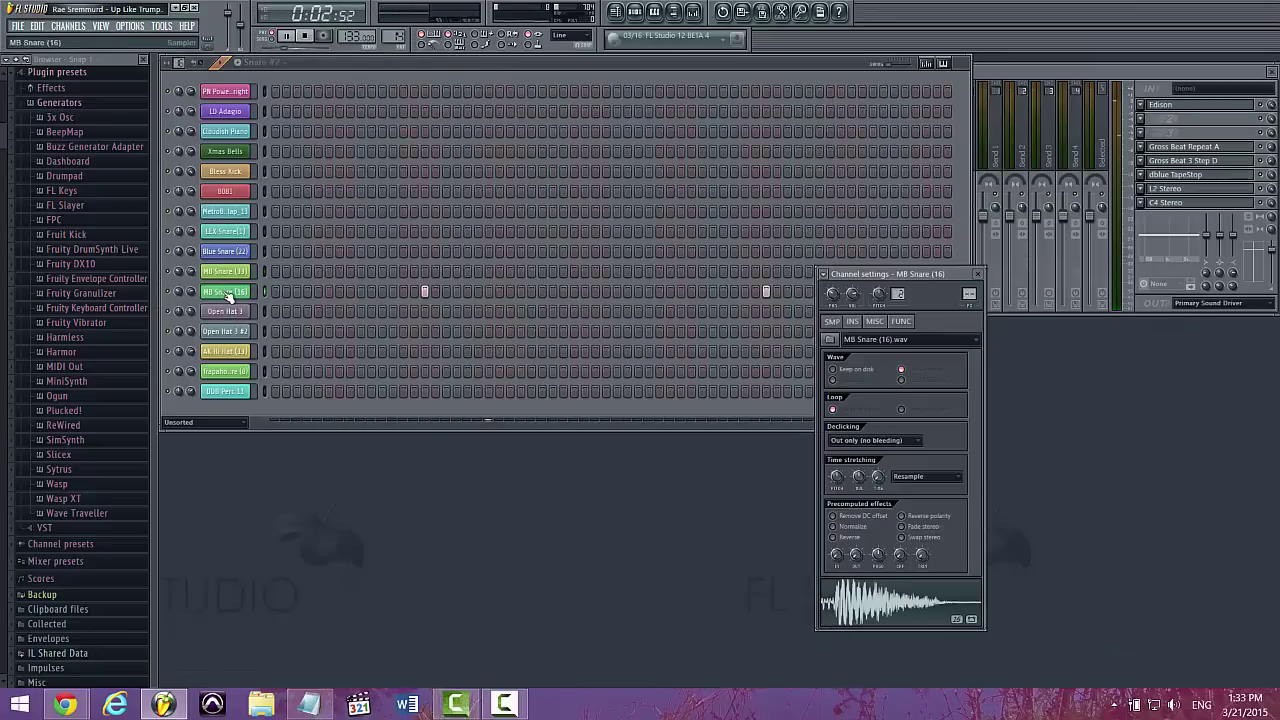
key(space)
Play the Snare Roll pattern, examine its Trapaholic Snare (8) notes and move on to the Chop Snare pattern
key(Right)
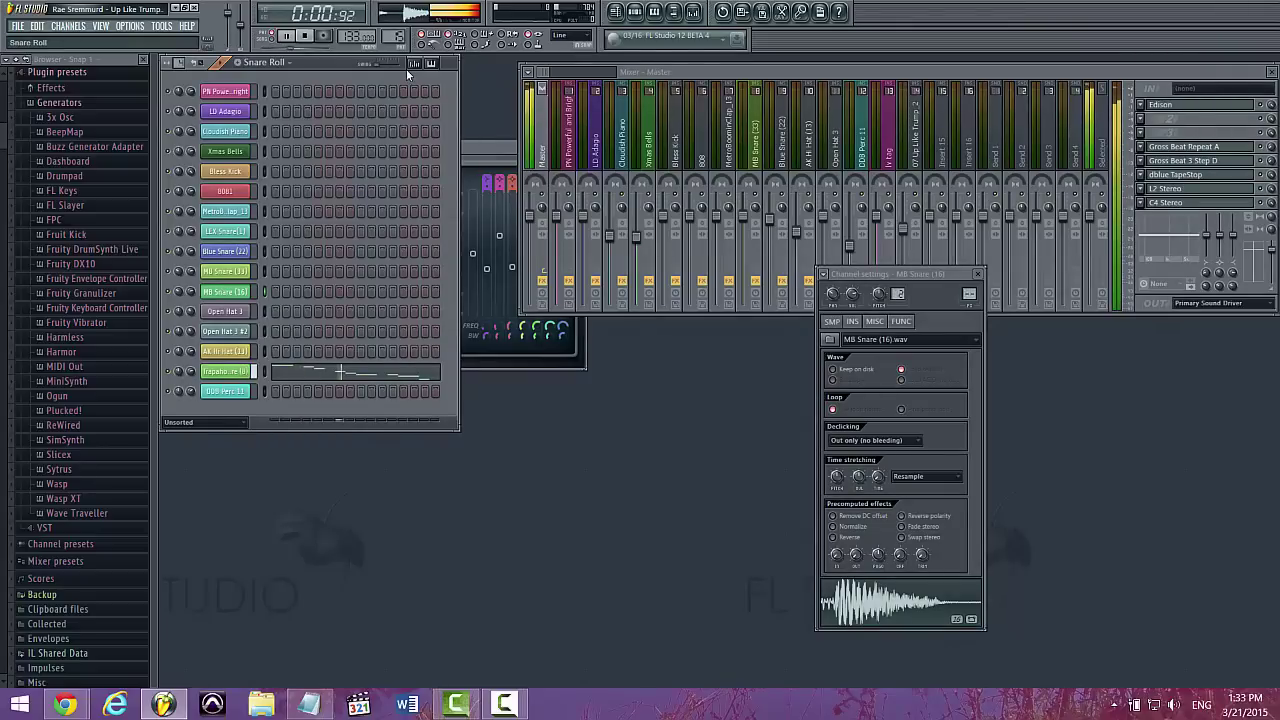
click(325, 371)
key(space)
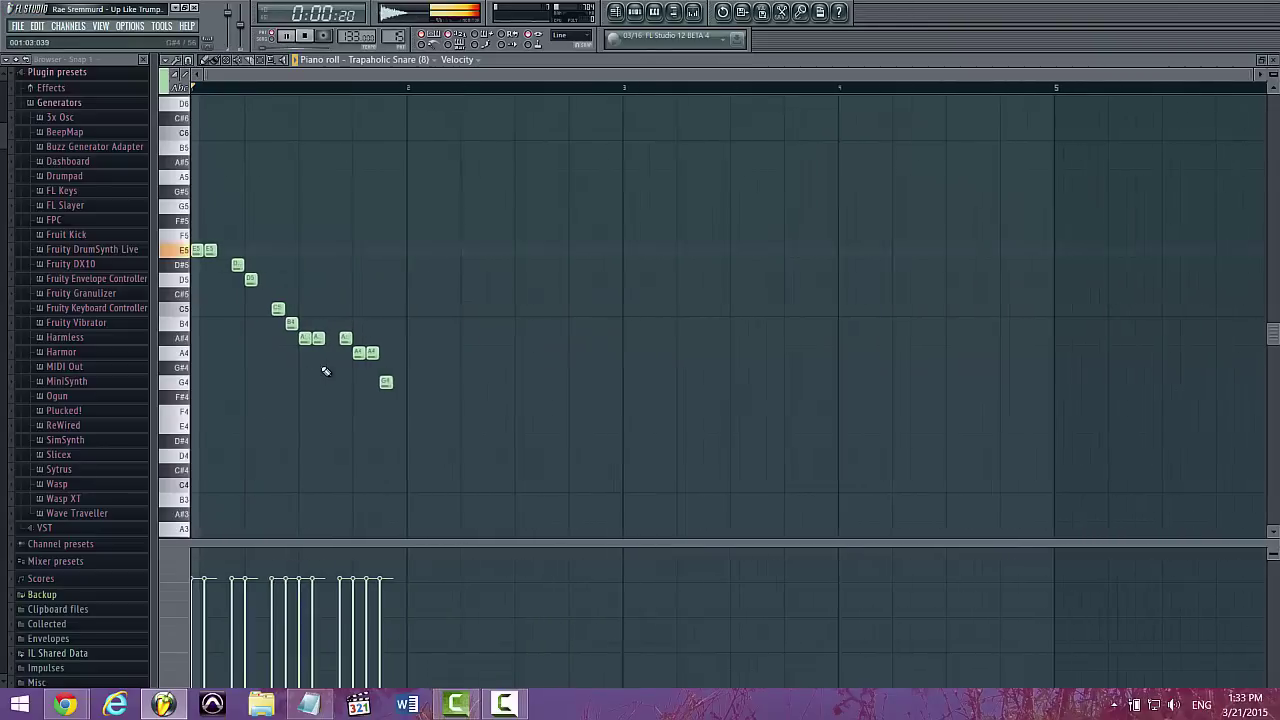
key(Escape)
key(Right)
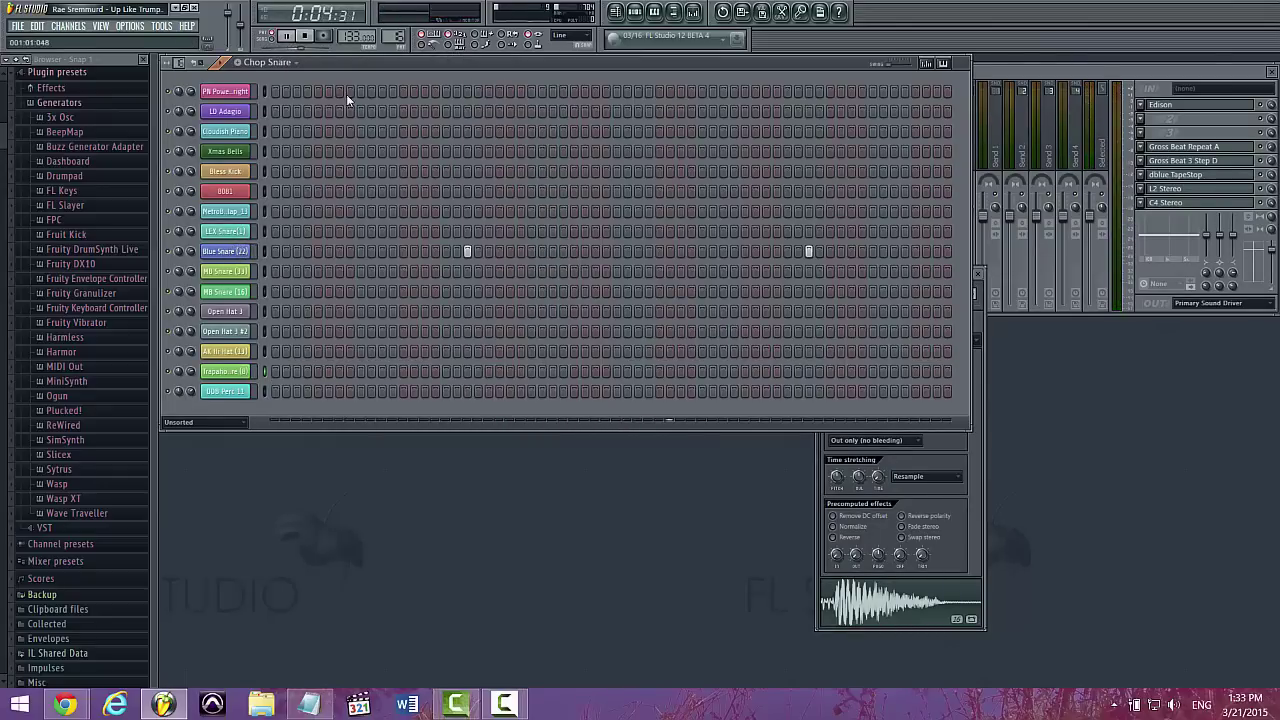
Review the Hi Hats pattern's notes, the AK Hi Hat (13) sample settings and its Fruity Parametric EQ 2
key(Right)
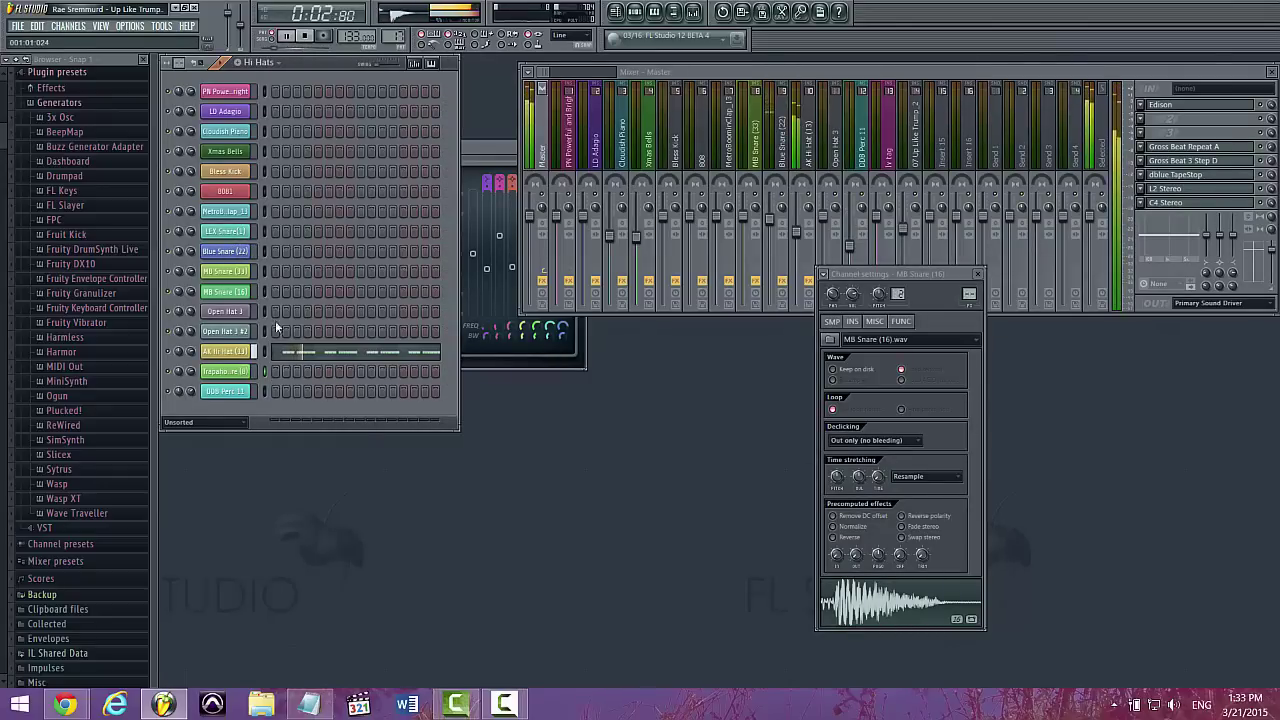
click(290, 352)
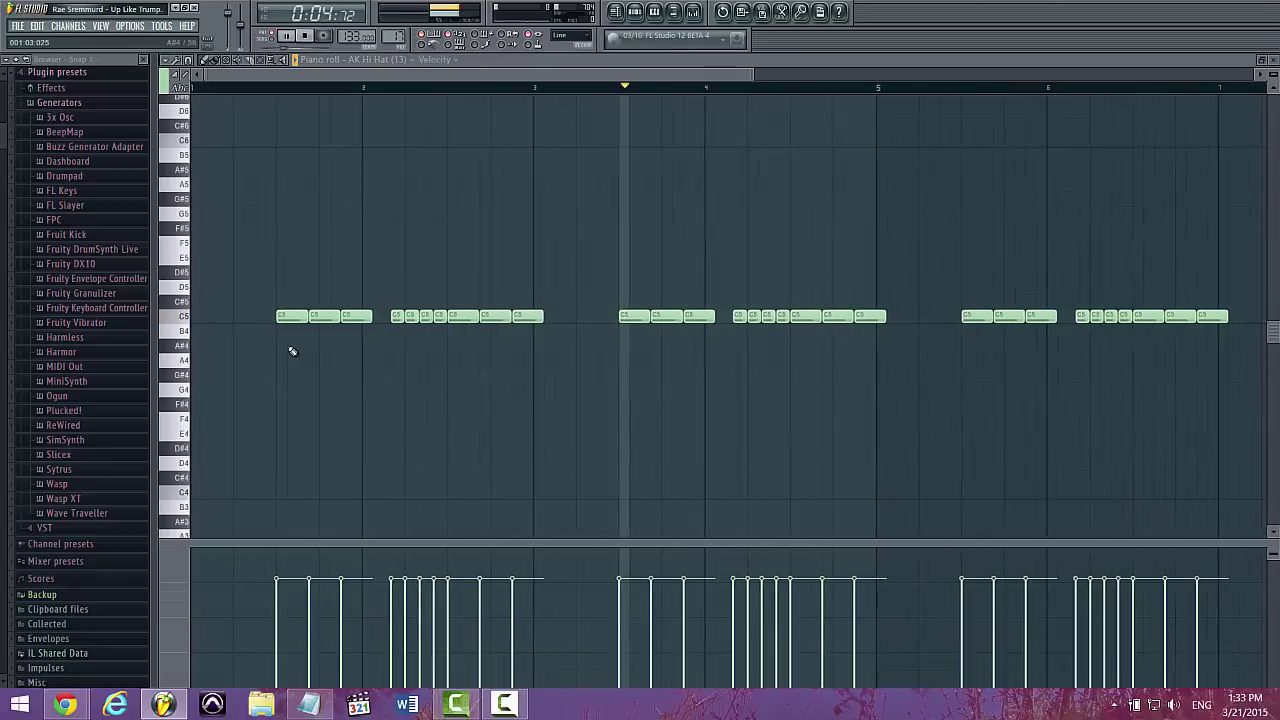
scroll(292, 351, down, 1)
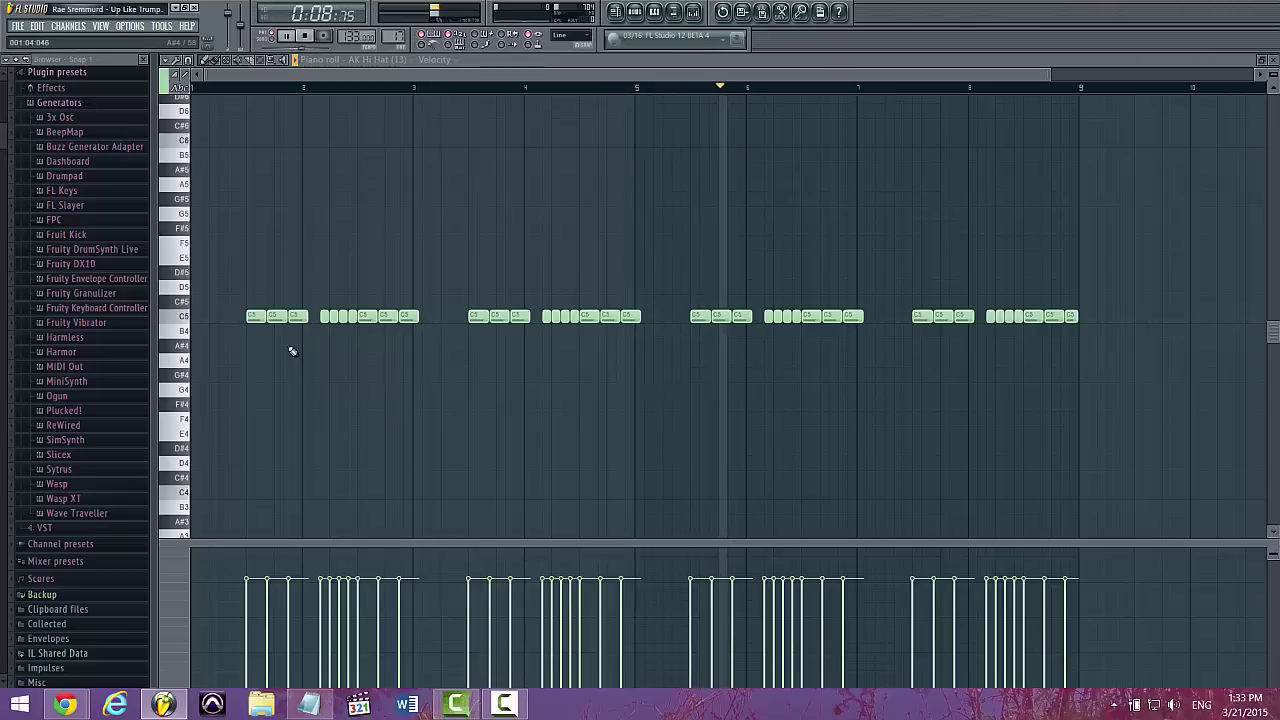
key(F7)
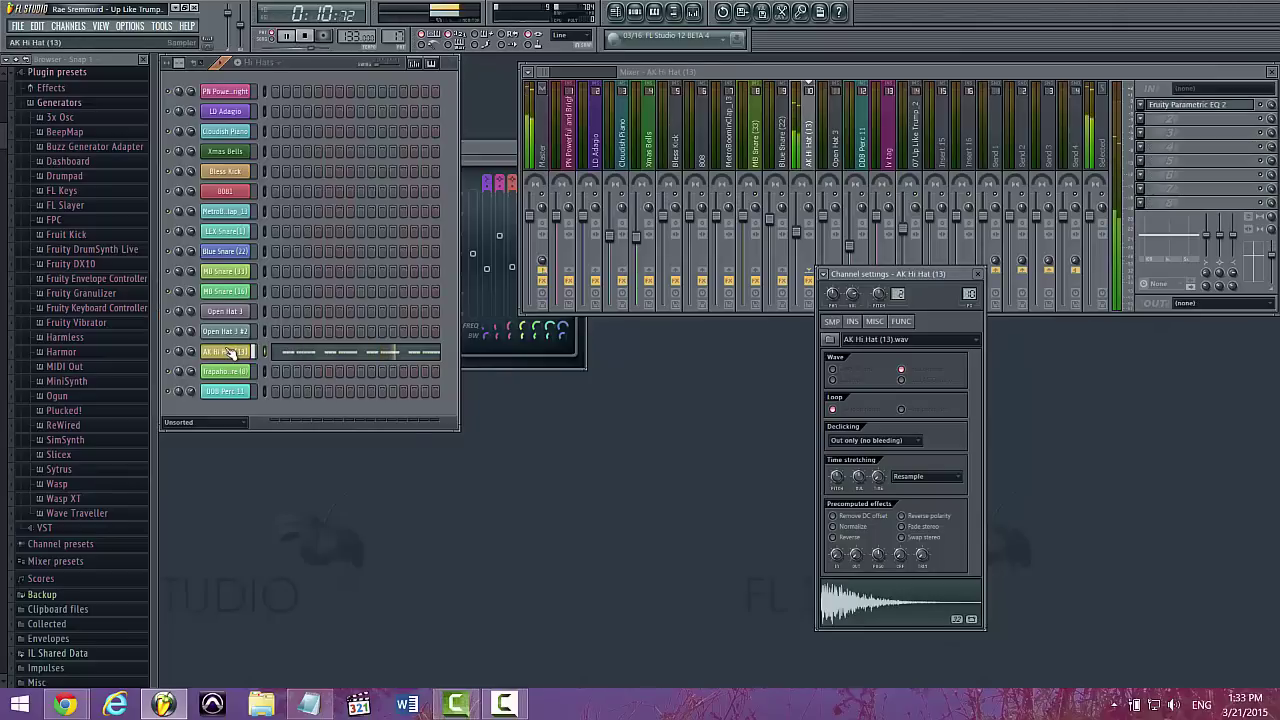
click(1192, 108)
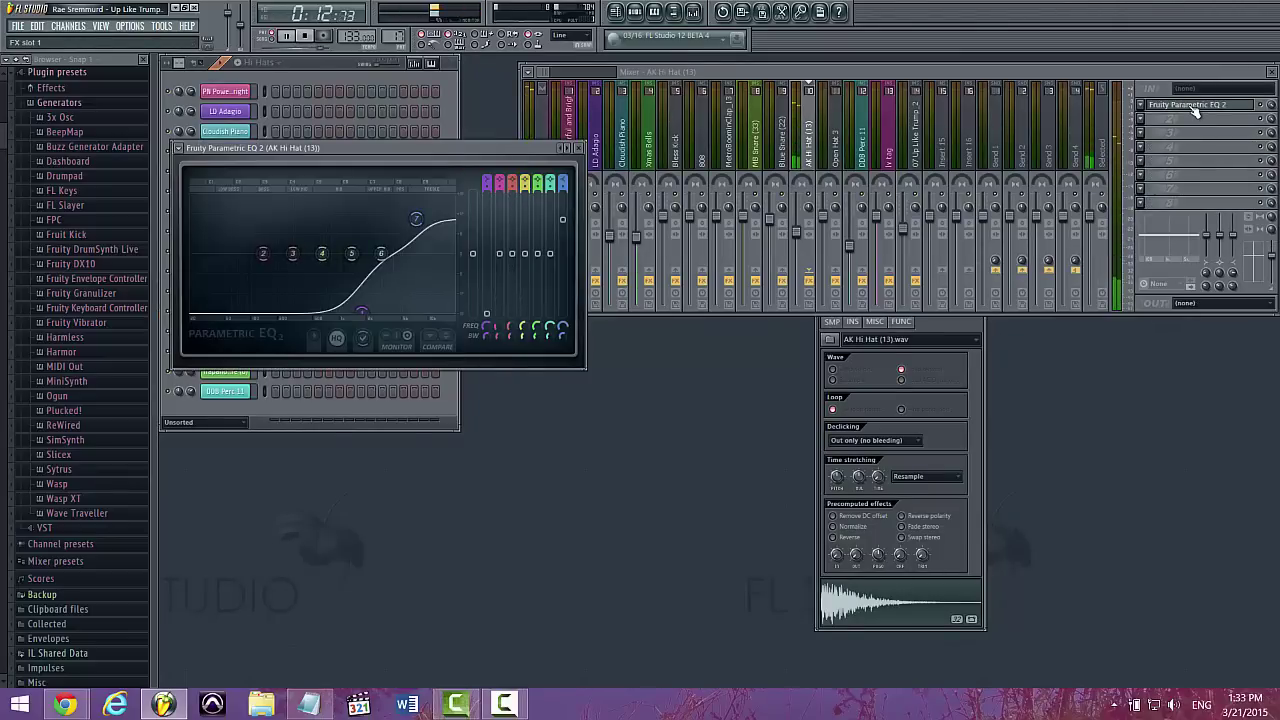
click(1194, 109)
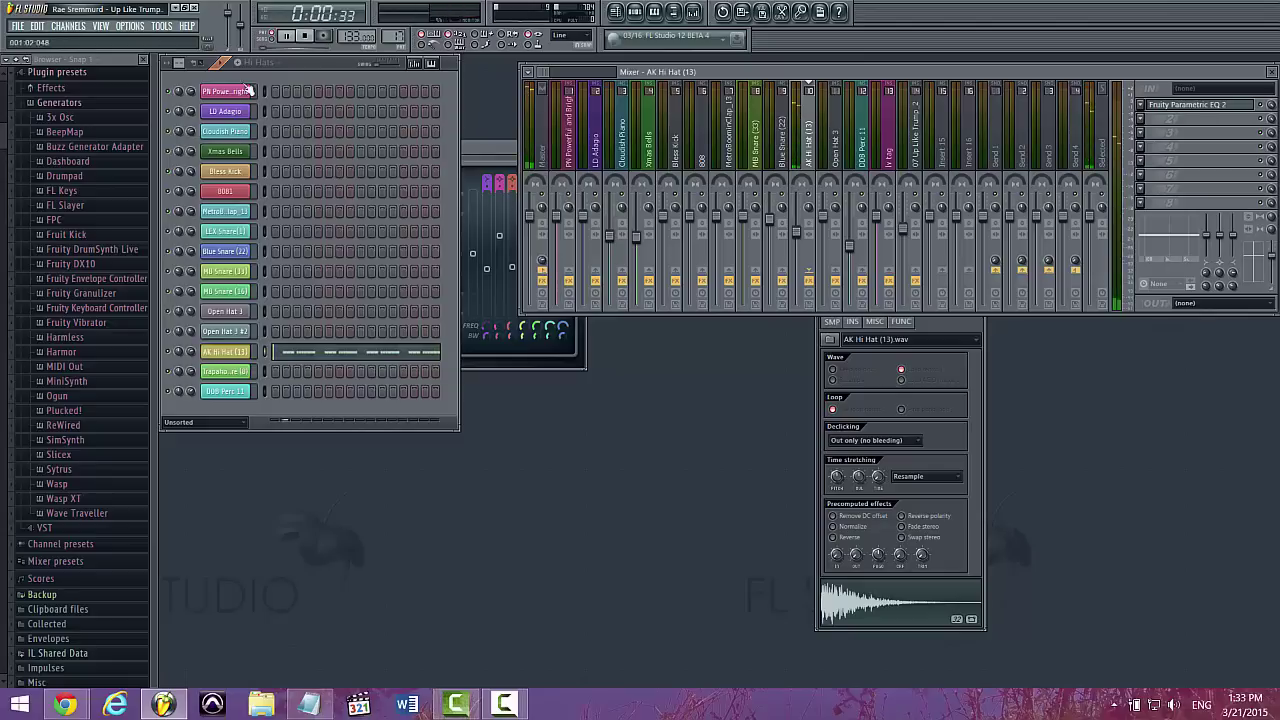
Play the Hi Hats #2, #3 and #4 patterns, view their AK Hi Hat (13) notes and move on to Open Hat
click(299, 65)
key(Right)
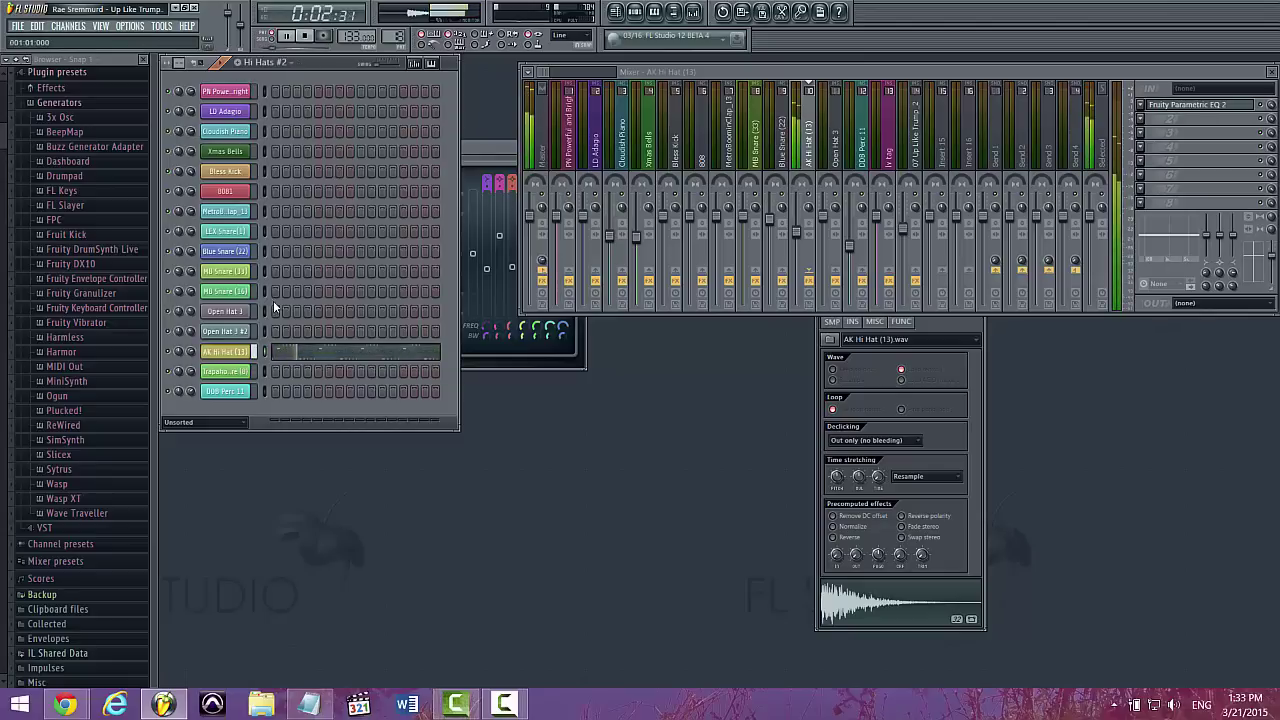
click(307, 353)
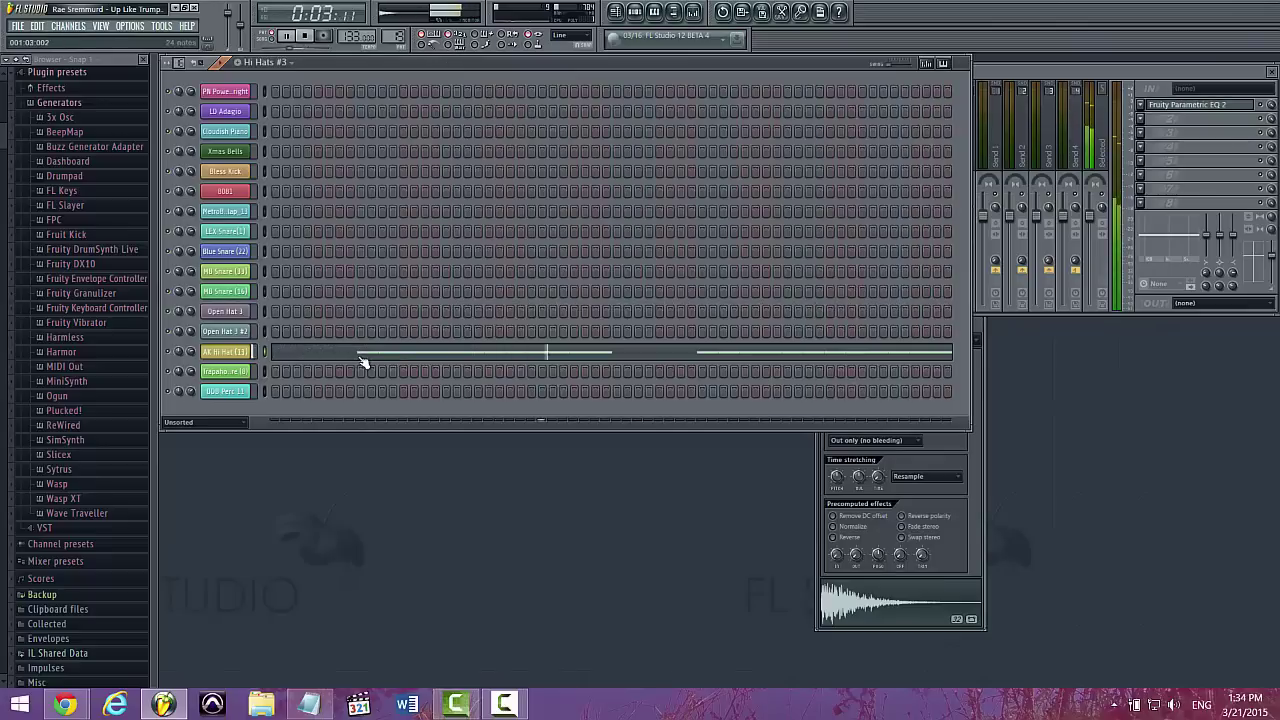
click(363, 358)
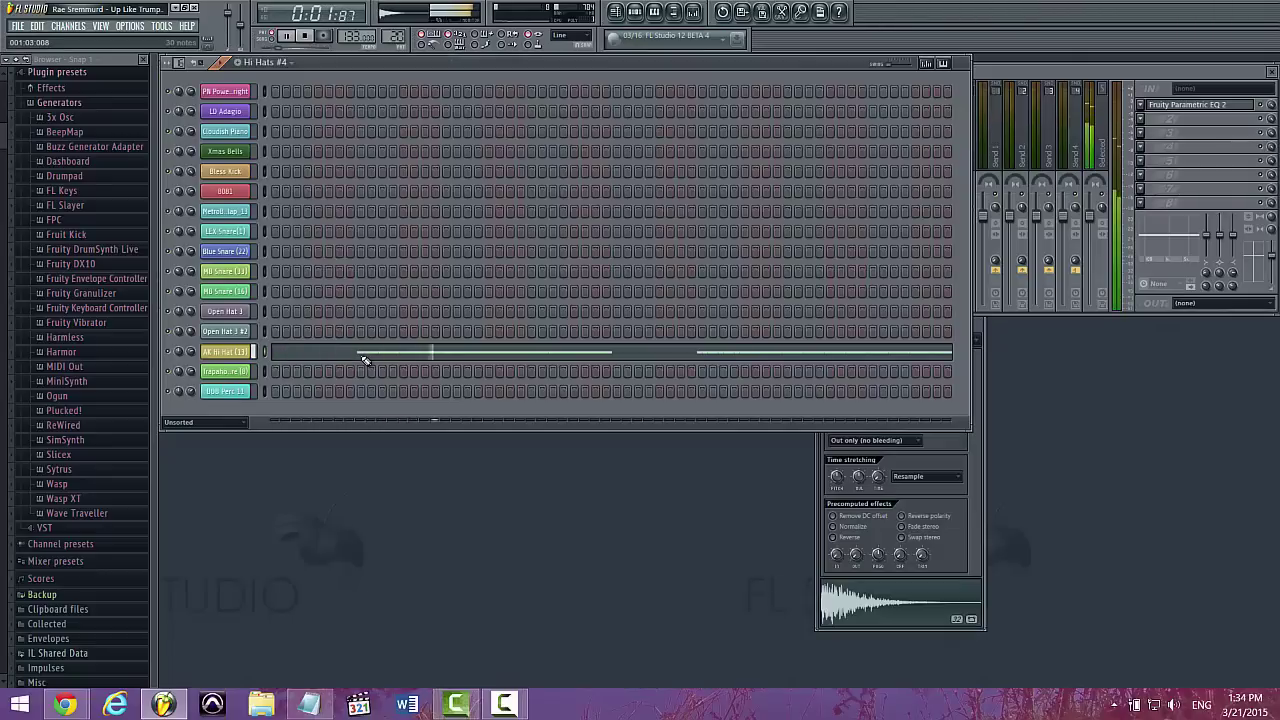
click(363, 358)
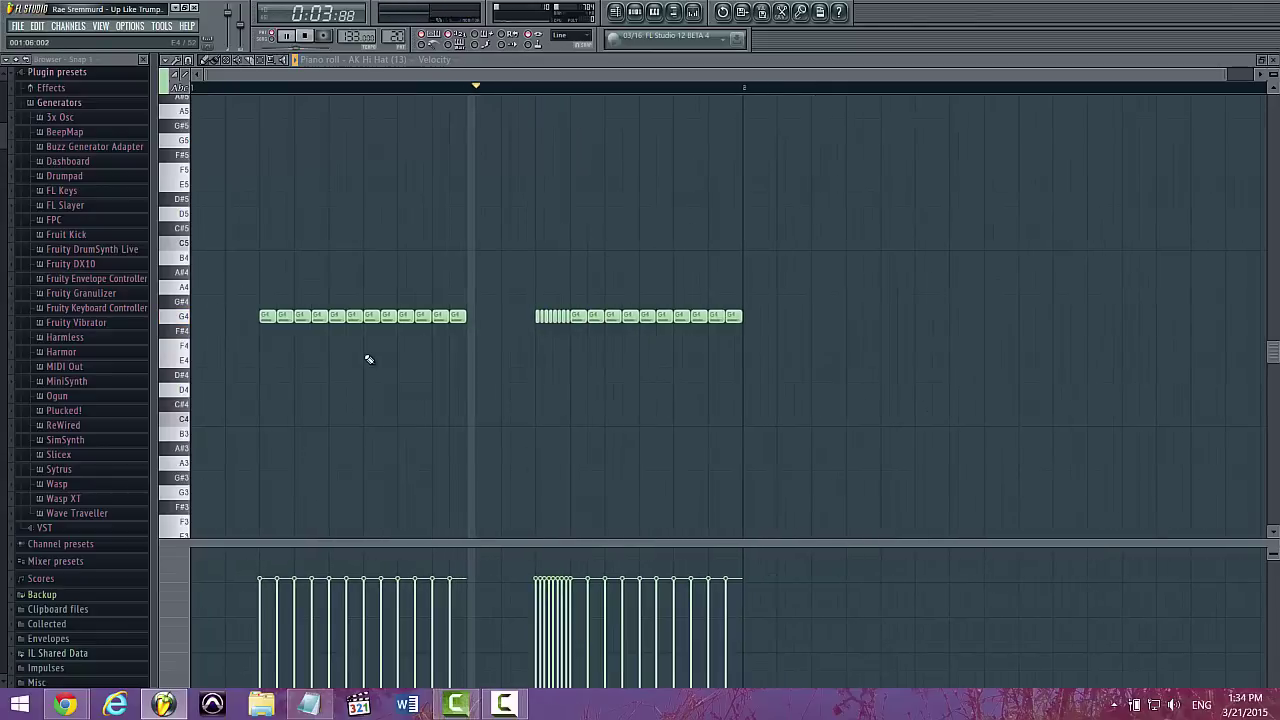
key(Escape)
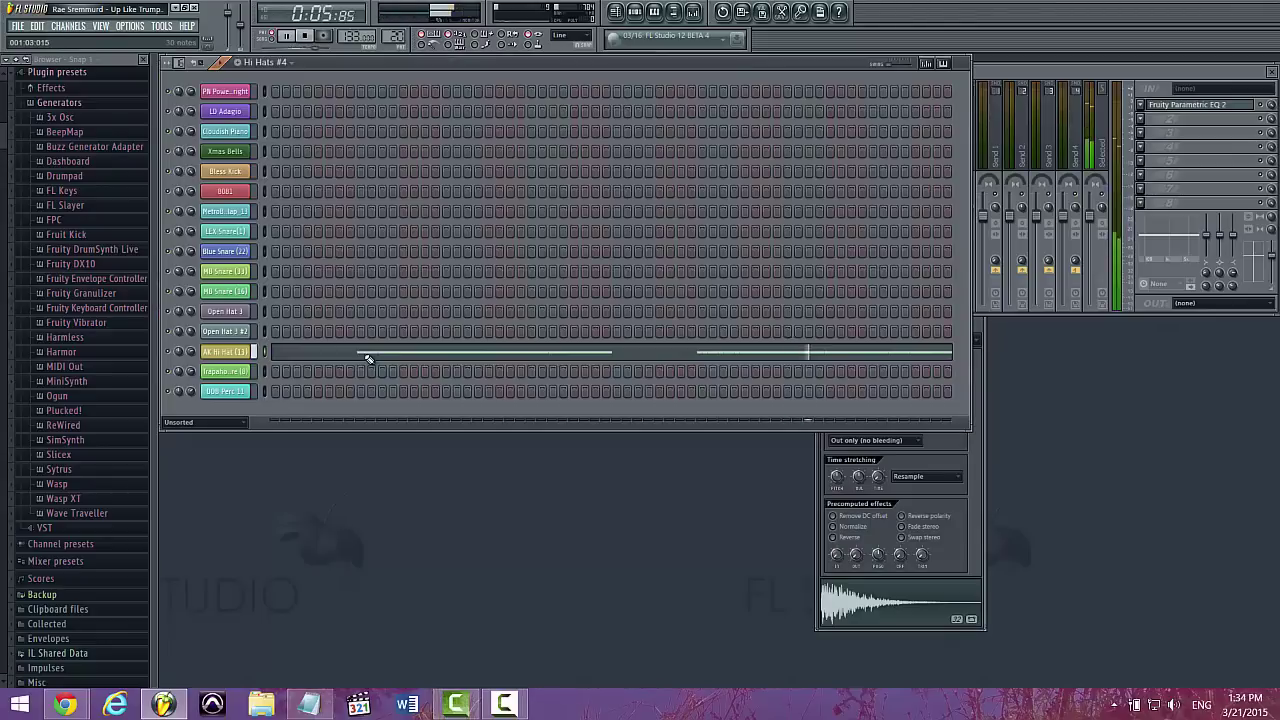
key(KP_Add)
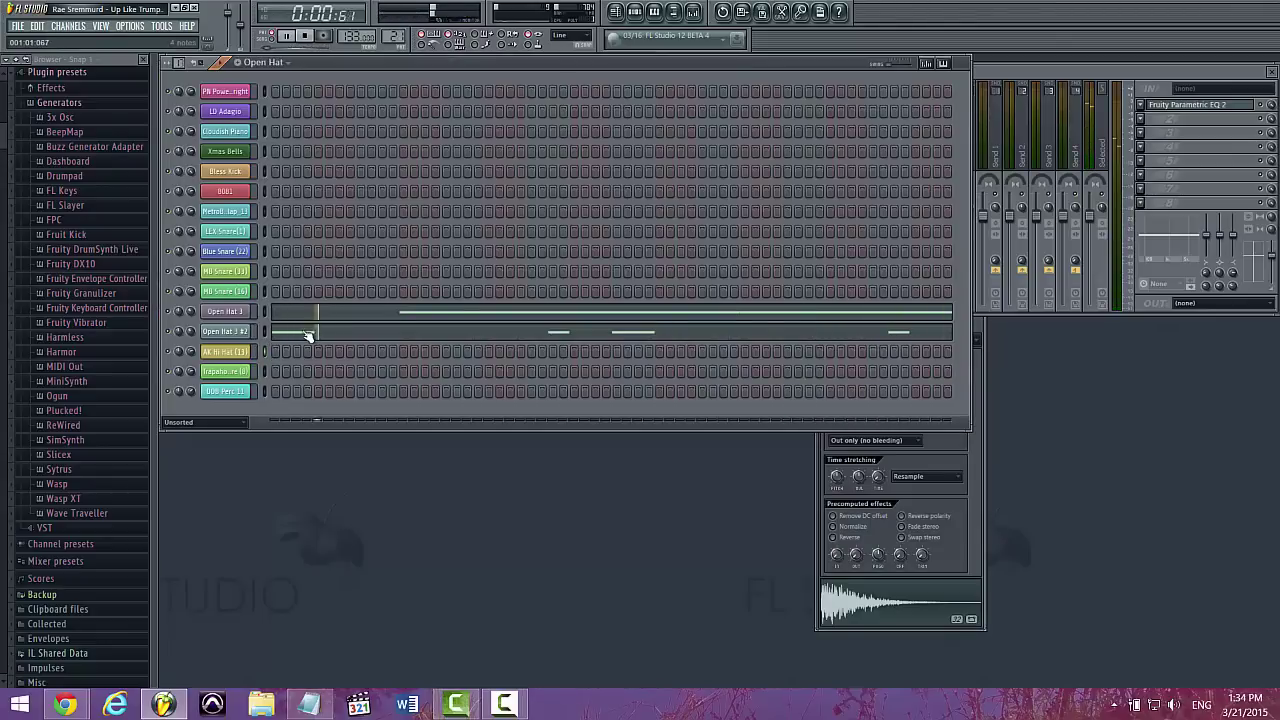
Play the Open Hat pattern, viewing the sample settings and piano roll notes of Open Hat 3 and Open Hat 3 #2
click(226, 313)
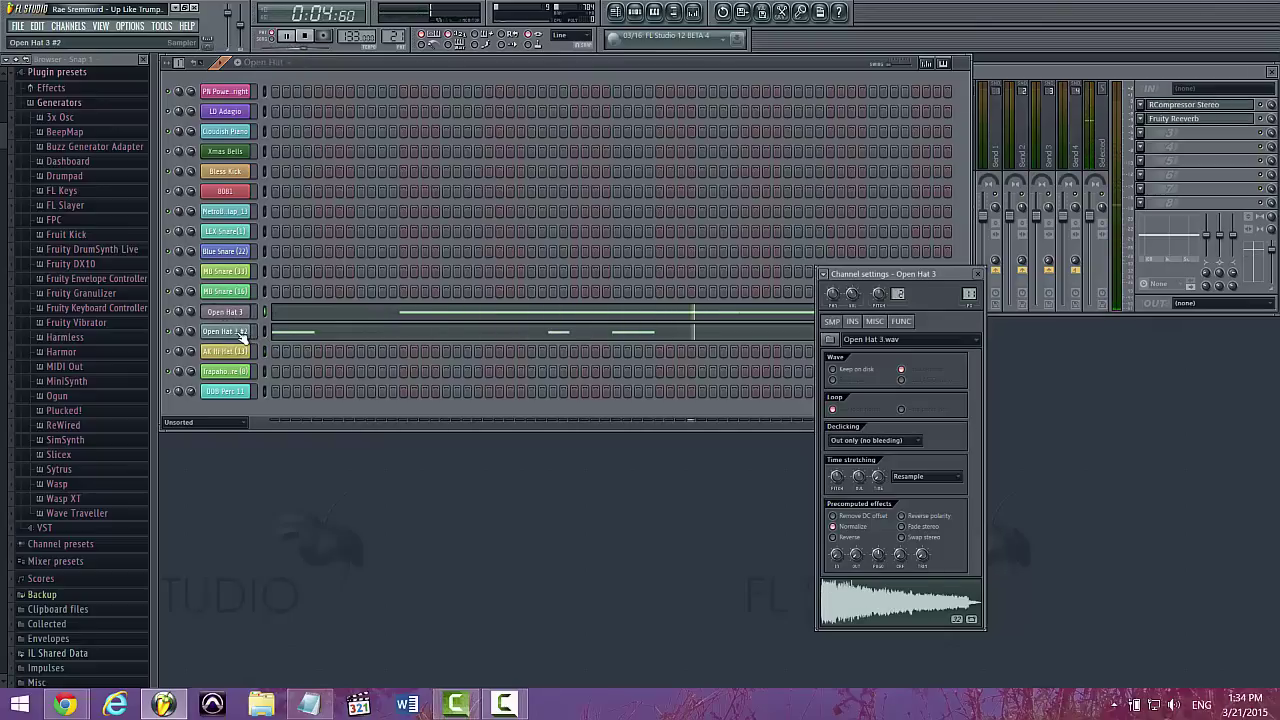
click(238, 332)
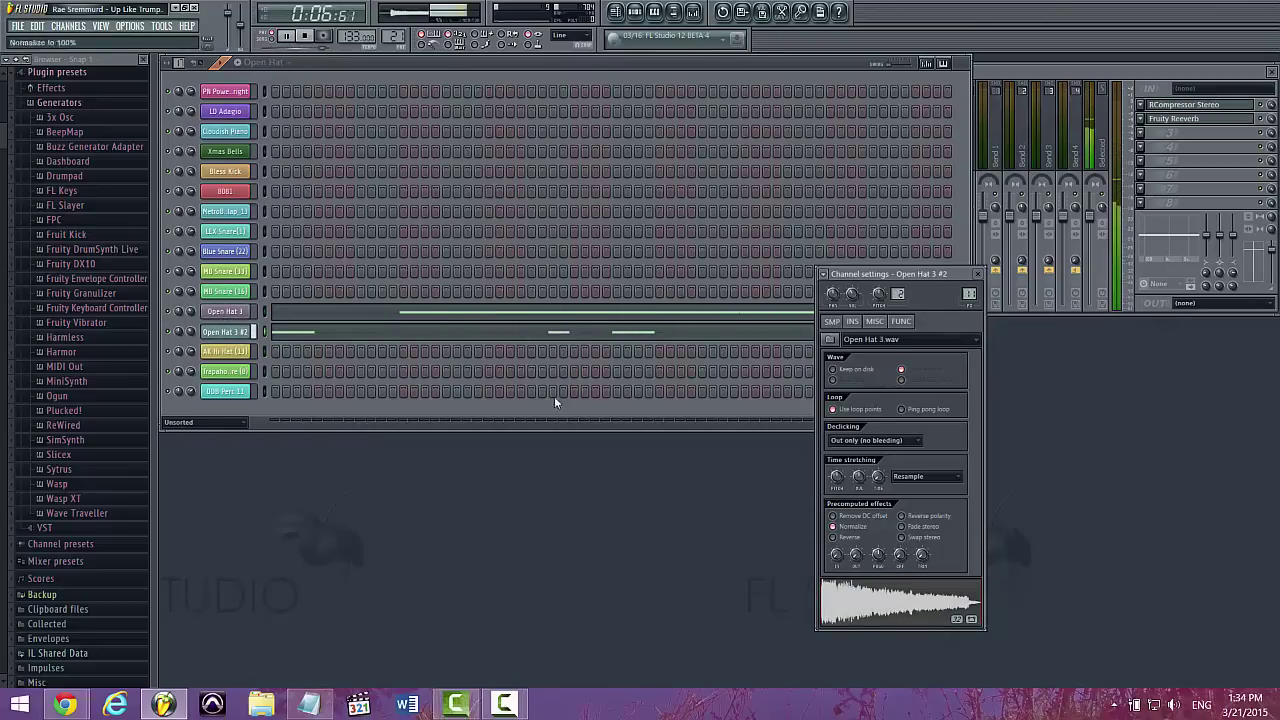
click(349, 334)
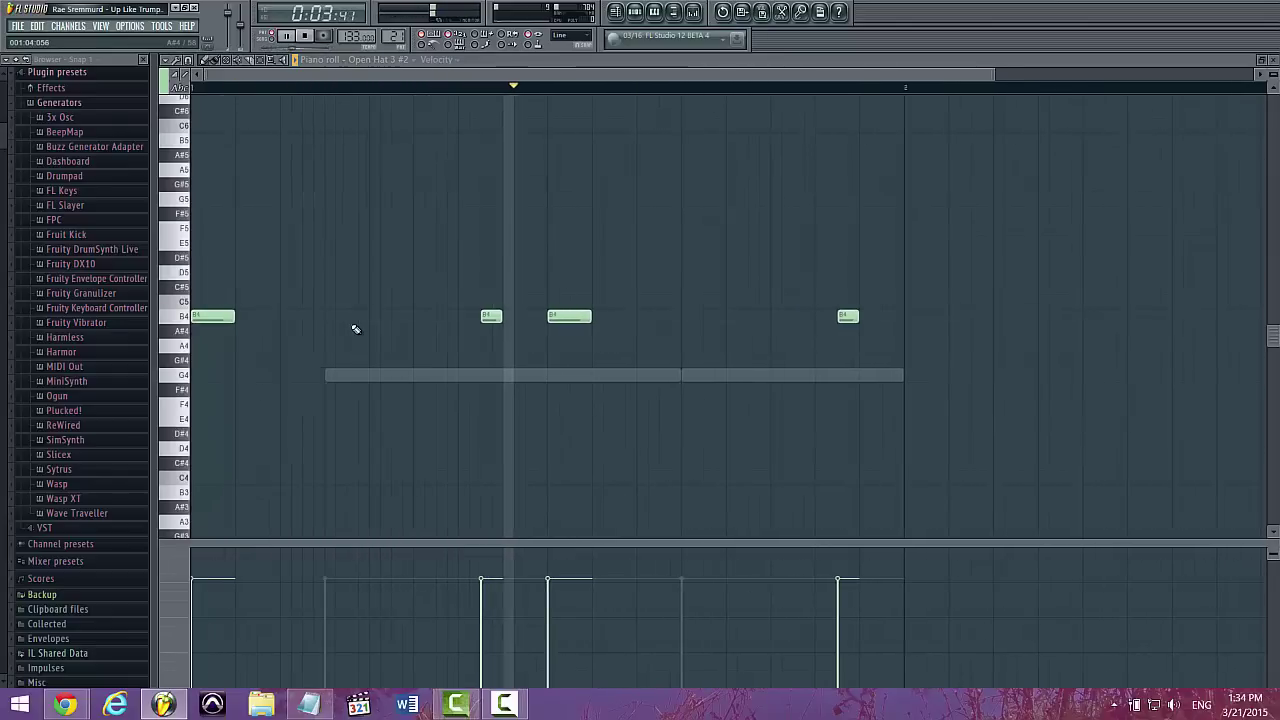
key(F7)
click(352, 313)
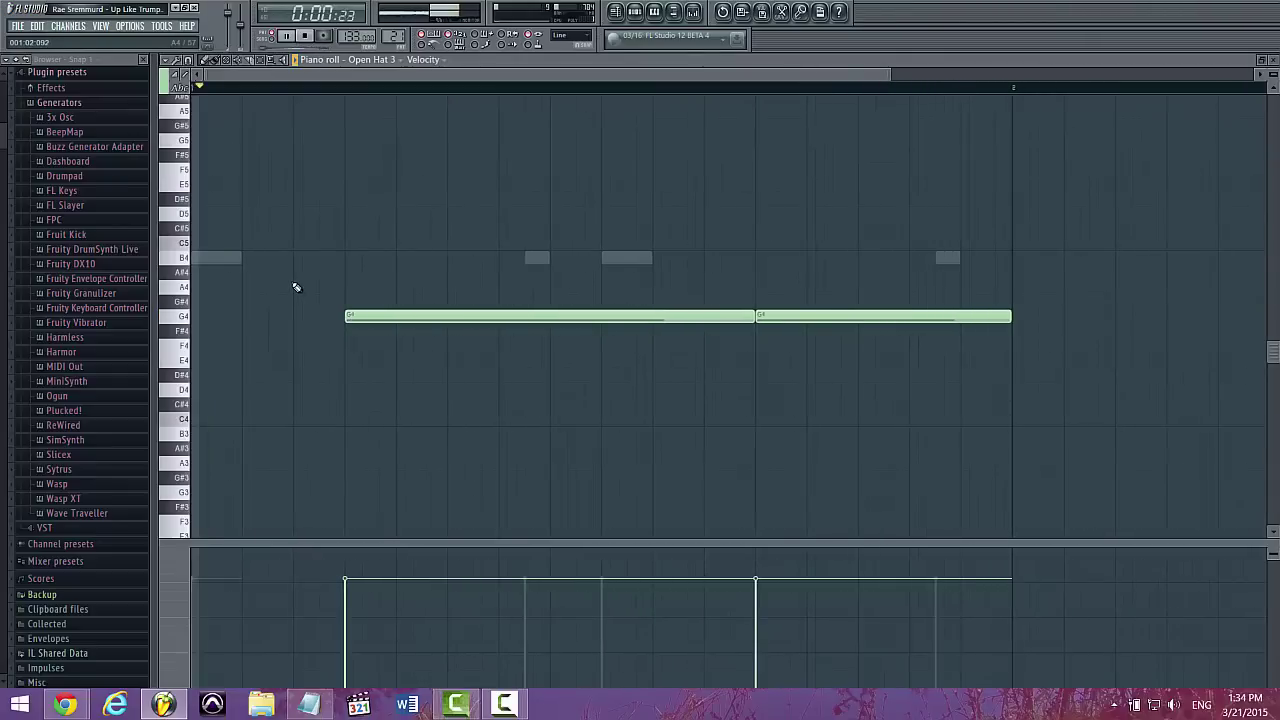
key(F7)
Play the Triangle and Triangle #2 patterns, viewing the DDB Perc 11 sample settings and its Fruity Reeverb 2
key(KP_Add)
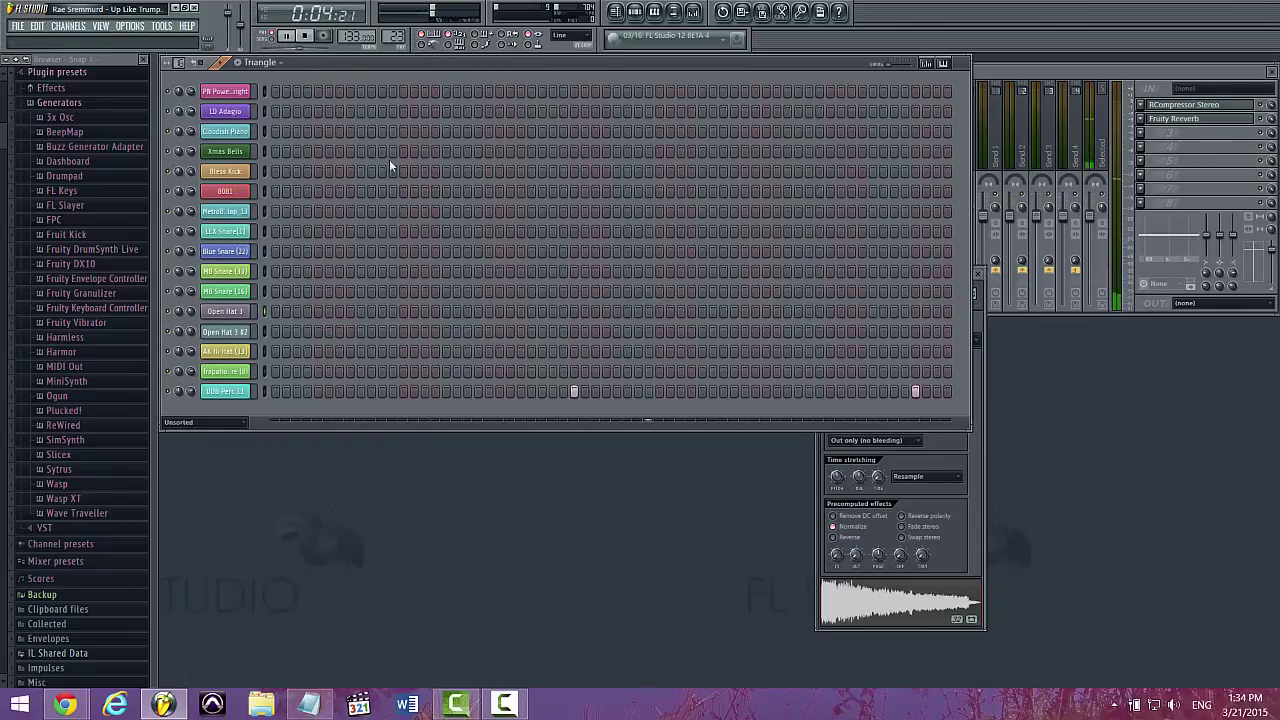
click(241, 392)
click(1204, 110)
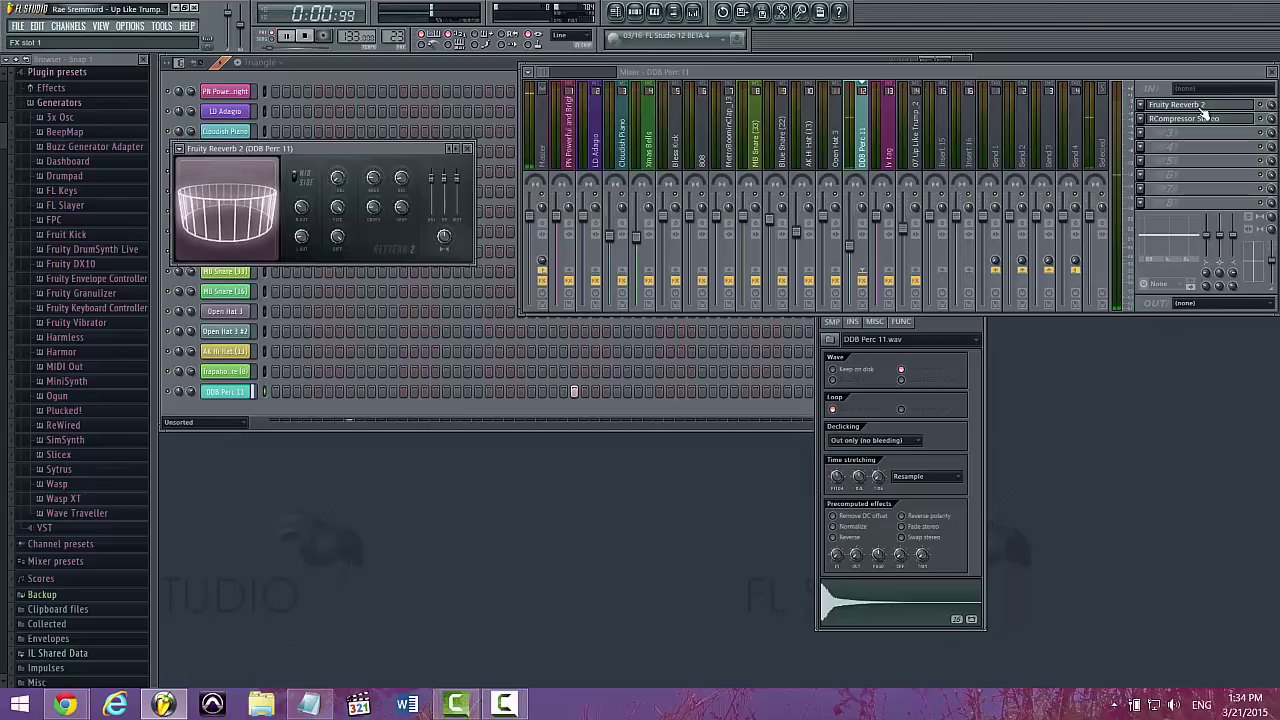
click(1203, 110)
click(497, 64)
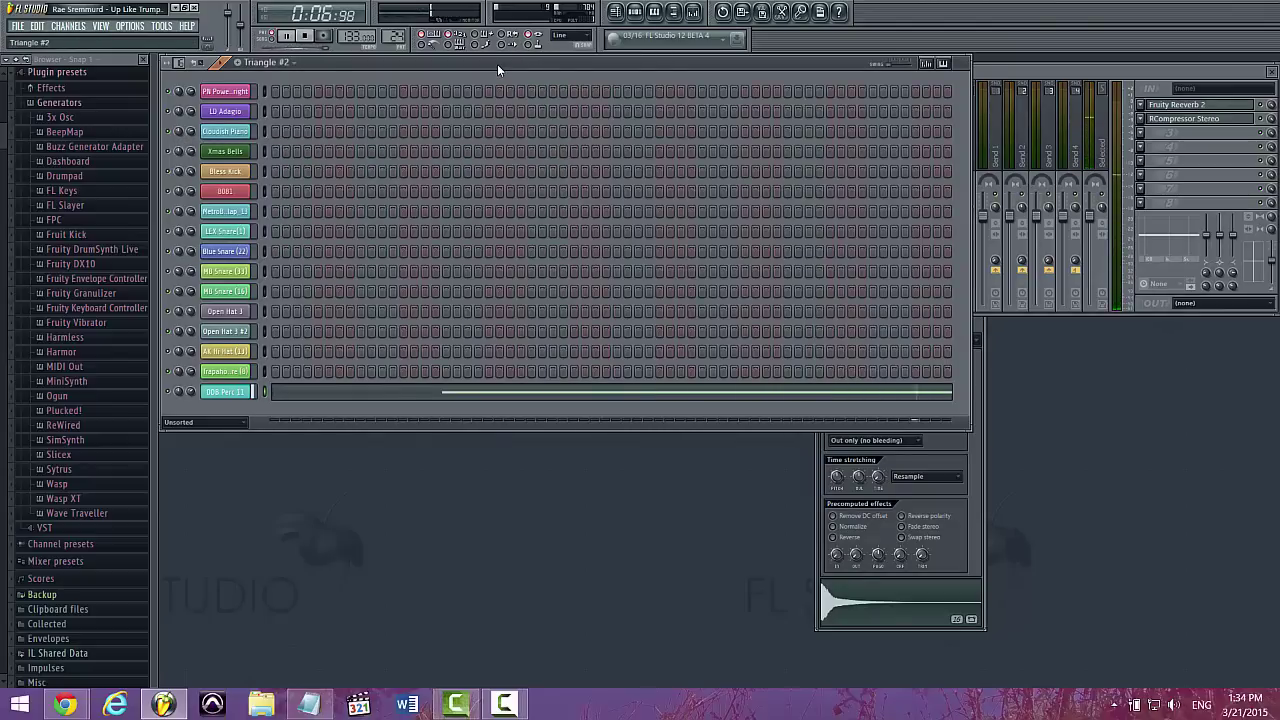
Go back through the patterns to Pattern 1 and play the full beat
key(KP_Add)
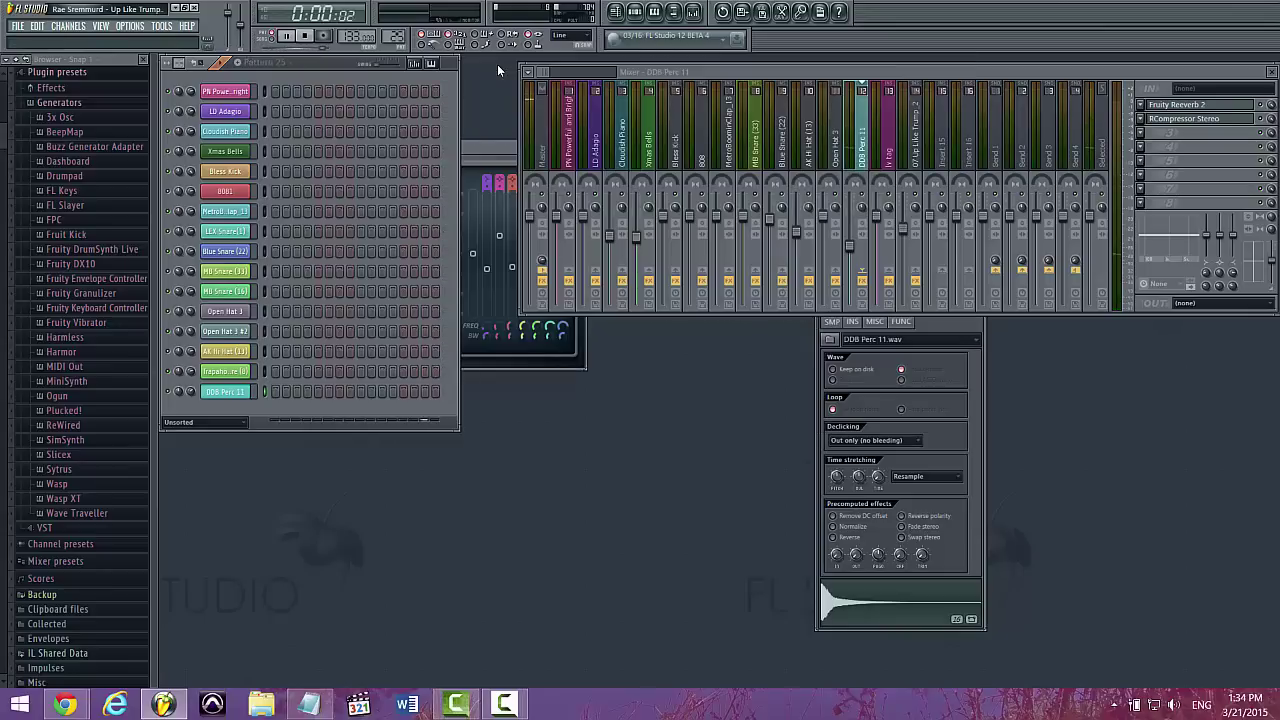
key(KP_Subtract)
key(KP_Subtract)
key(KP_Subtract)
key(KP_Subtract)
key(KP_Subtract)
key(KP_Subtract)
key(KP_Subtract)
key(KP_Subtract)
key(KP_Subtract)
key(KP_Subtract)
key(KP_Subtract)
key(KP_Subtract)
key(KP_Subtract)
key(KP_Subtract)
key(KP_Subtract)
key(KP_Subtract)
key(KP_Subtract)
key(KP_Subtract)
key(KP_Subtract)
key(KP_Subtract)
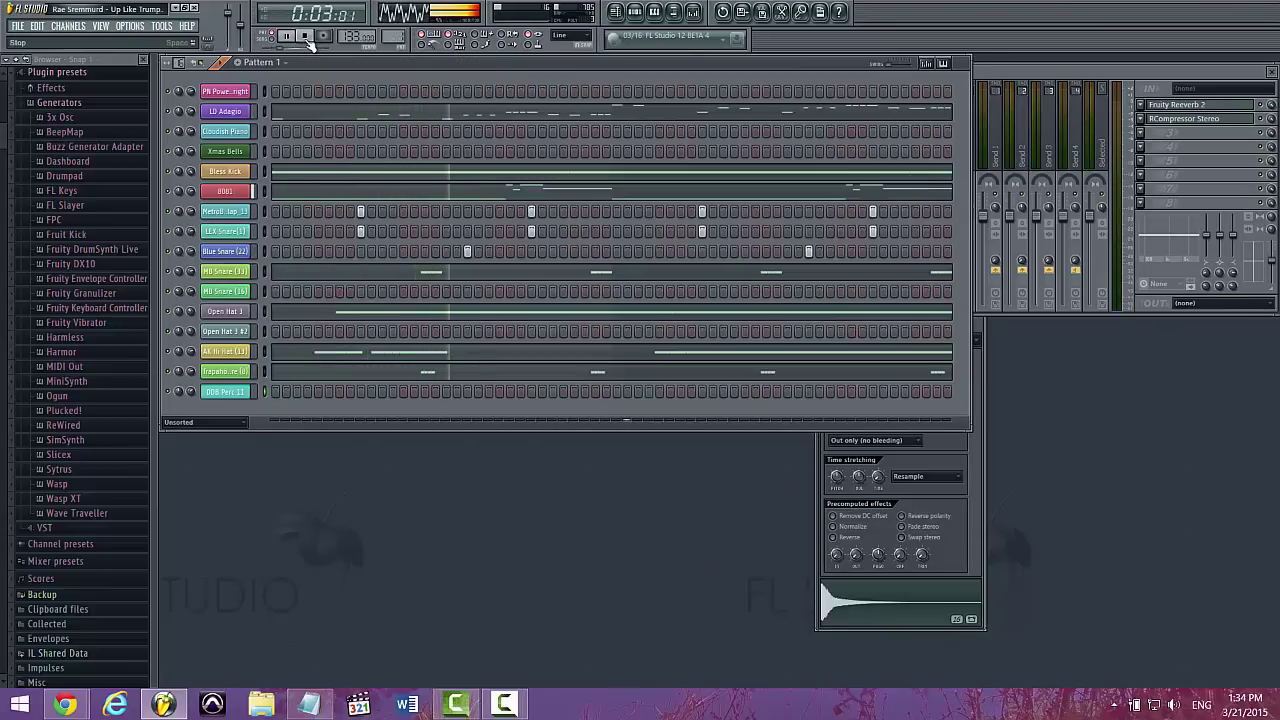
Switch to a new Notepad document and write the closing message "Thanks for watching !"
right_click(309, 704)
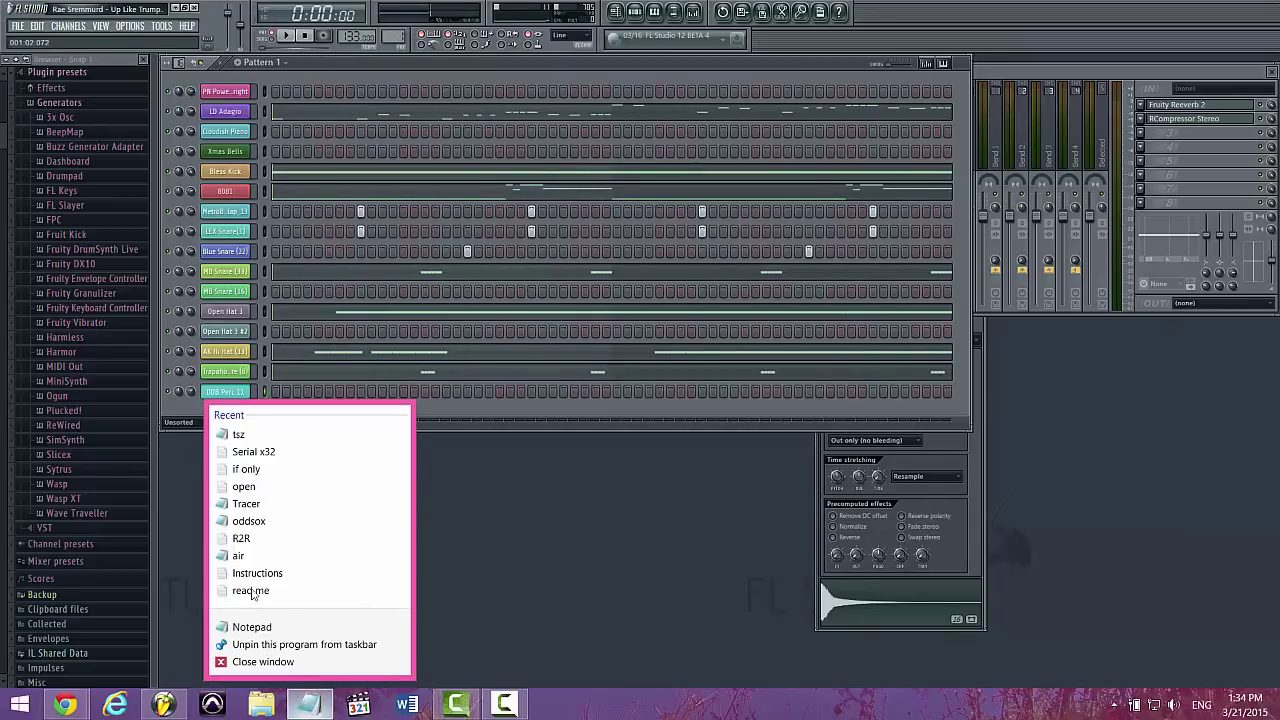
click(252, 627)
text(T)
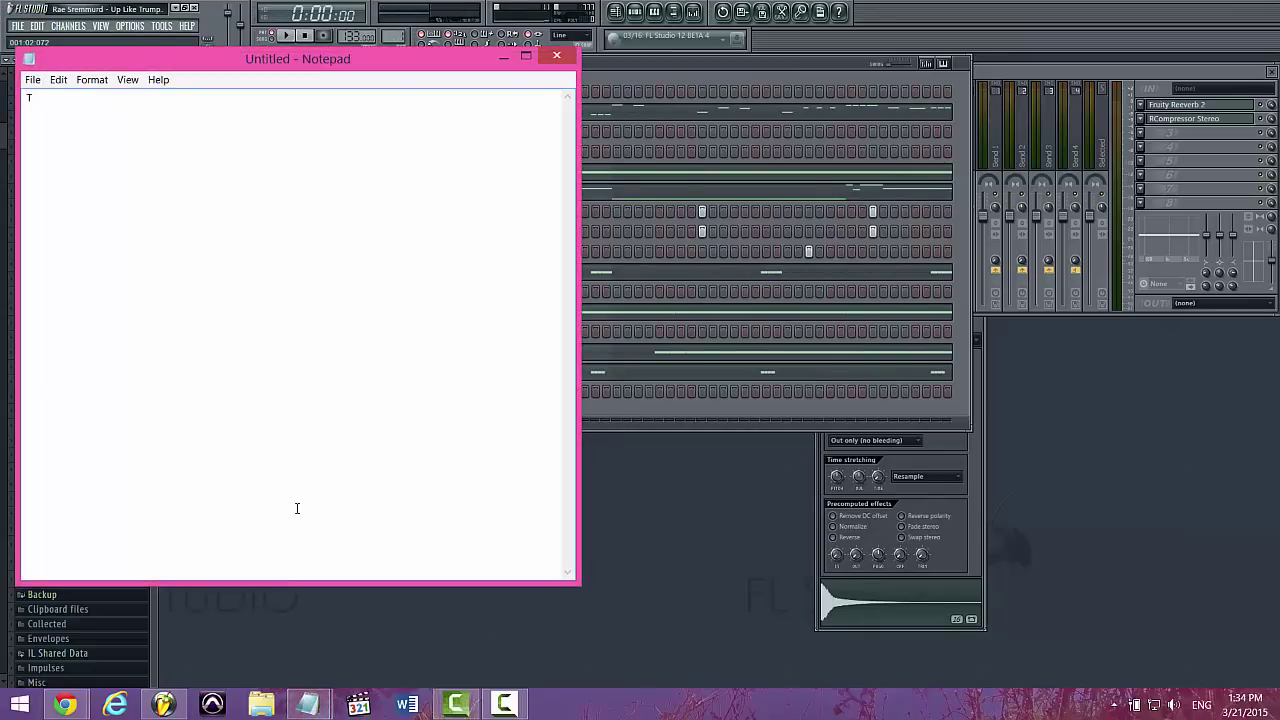
text(hanks for watching !)
click(504, 704)
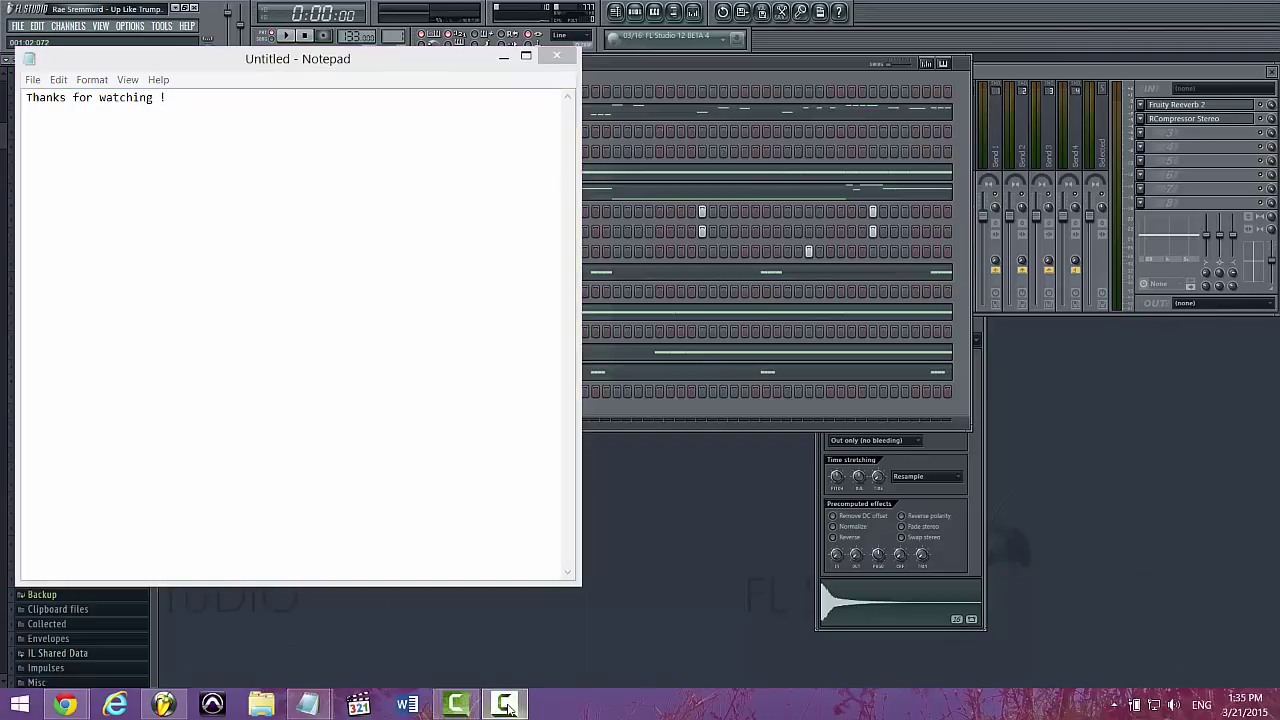